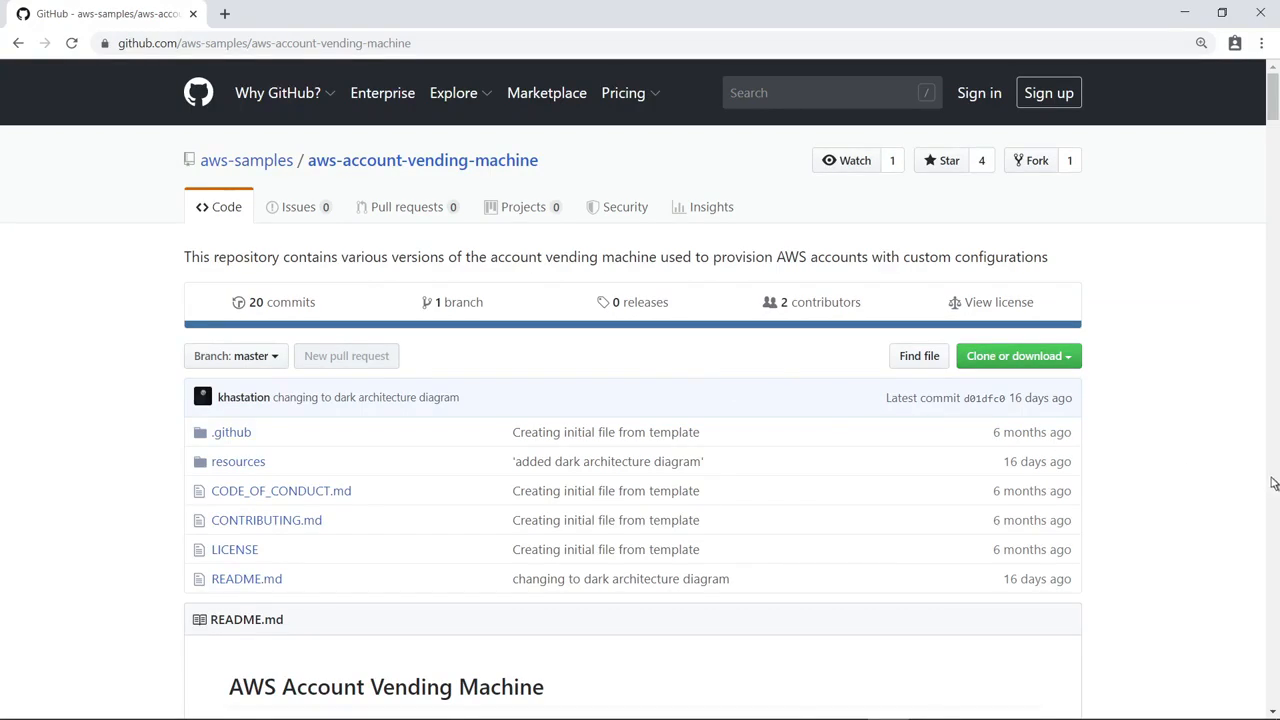
Read through the README of the aws-account-vending-machine repository.
{"action": "scroll", "coordinate": [1272, 484], "scroll_direction": "down", "scroll_amount": 2}
{"action": "scroll", "coordinate": [1272, 484], "scroll_direction": "down", "scroll_amount": 20}
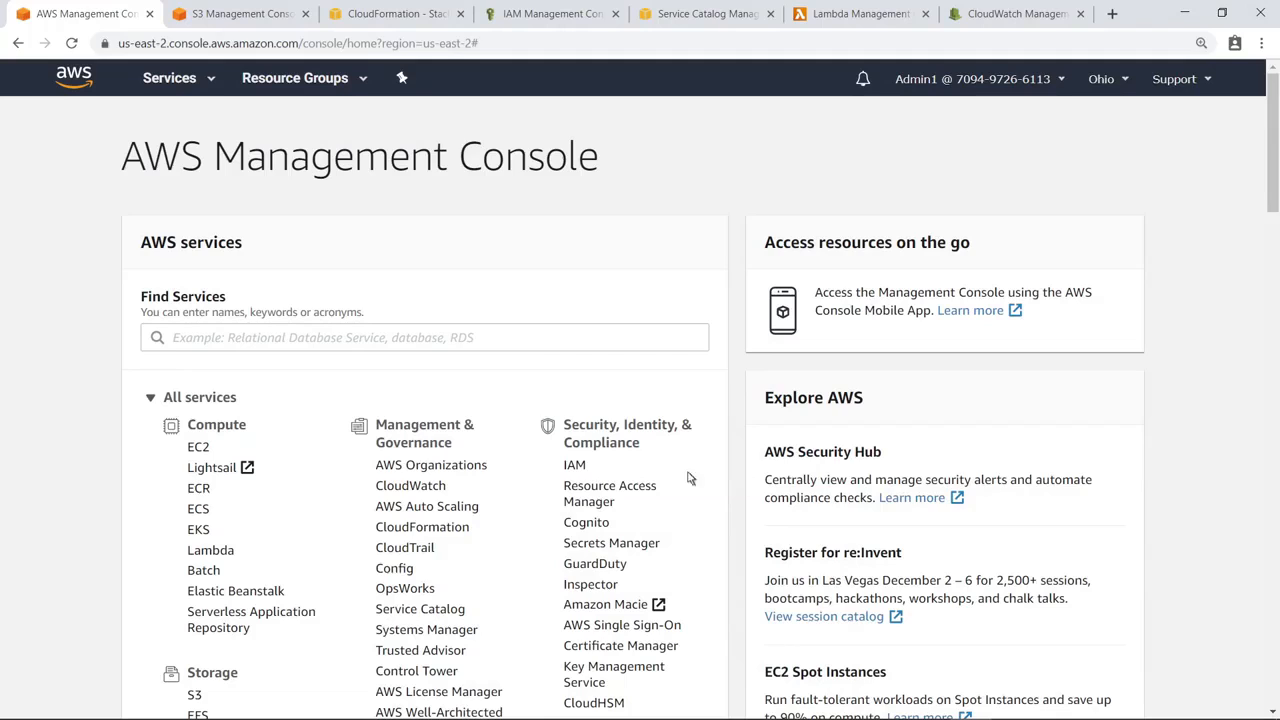
Check the accounts in AWS Organizations, then examine the files stored in the aws-account-vending-machine S3 bucket.
{"action": "left_click", "coordinate": [487, 474]}
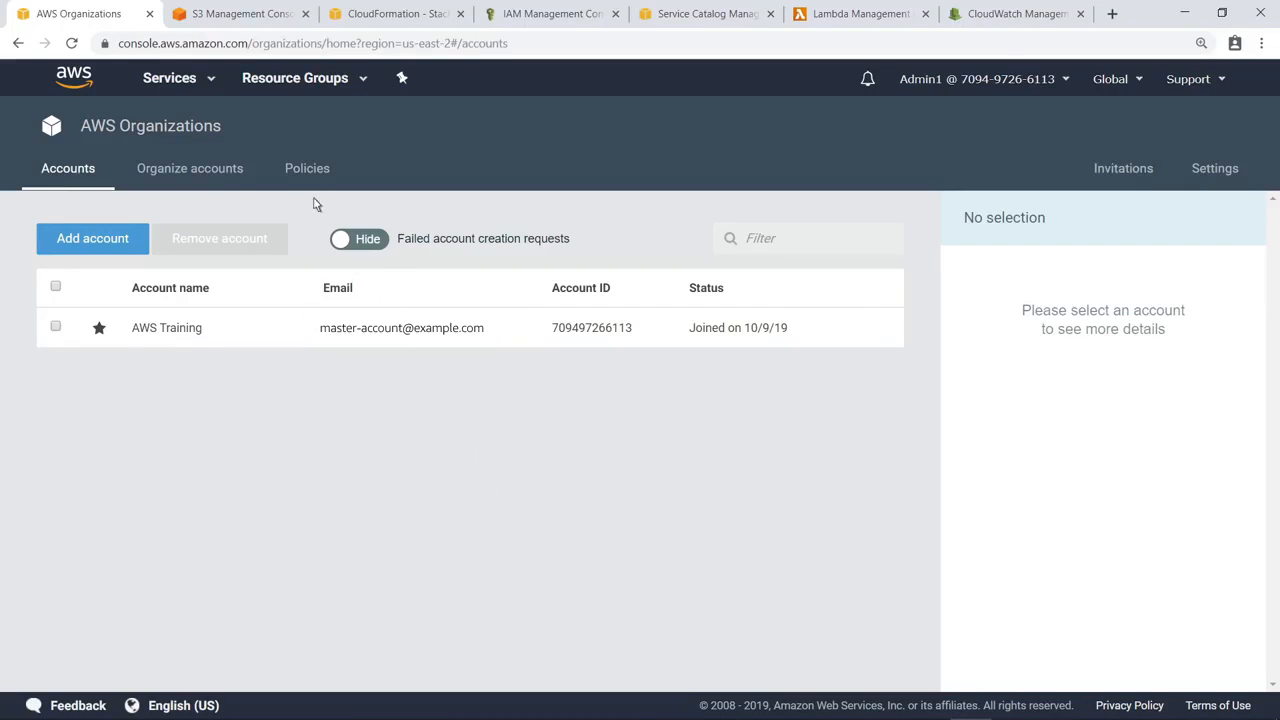
{"action": "left_click", "coordinate": [199, 20]}
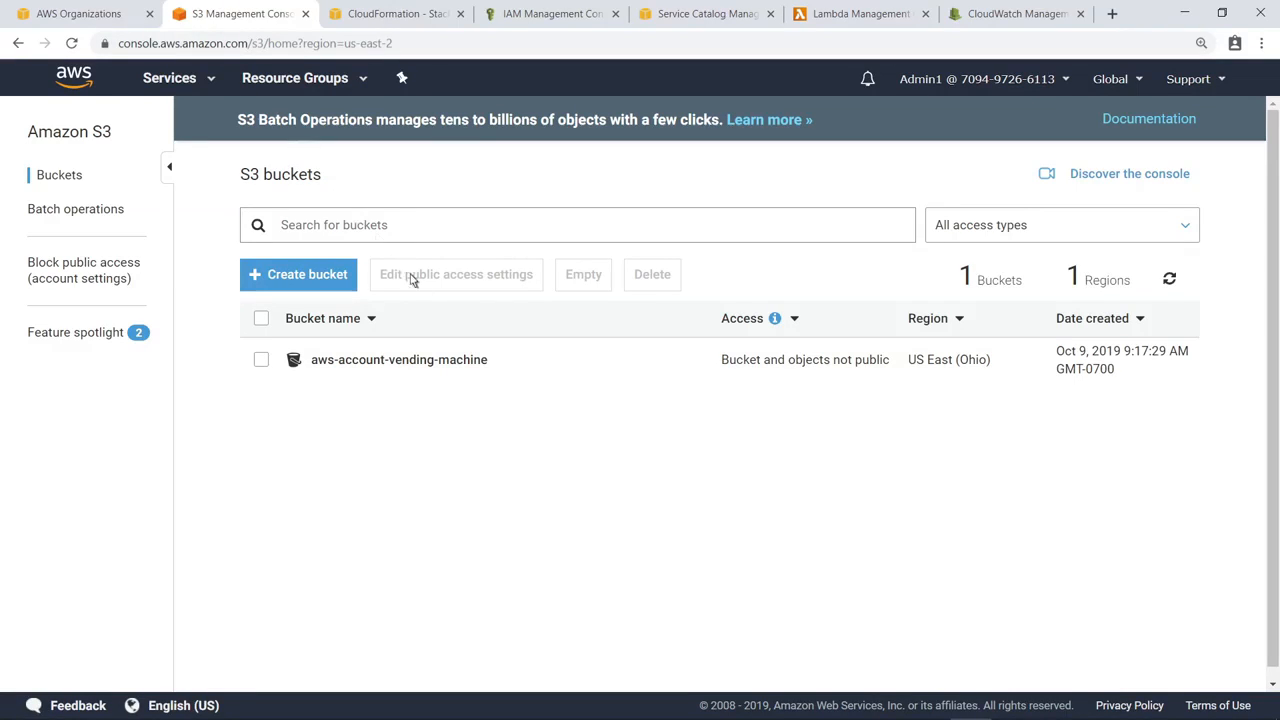
{"action": "left_click", "coordinate": [460, 360]}
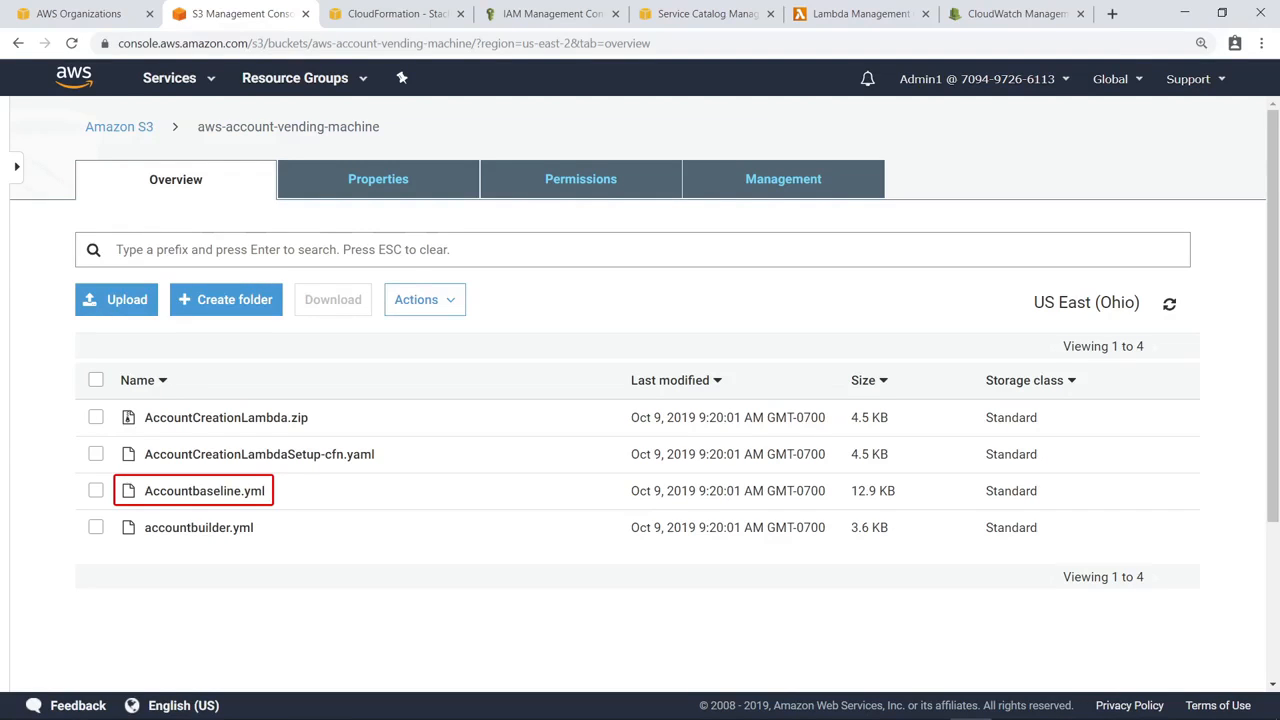
{"action": "left_click", "coordinate": [352, 20]}
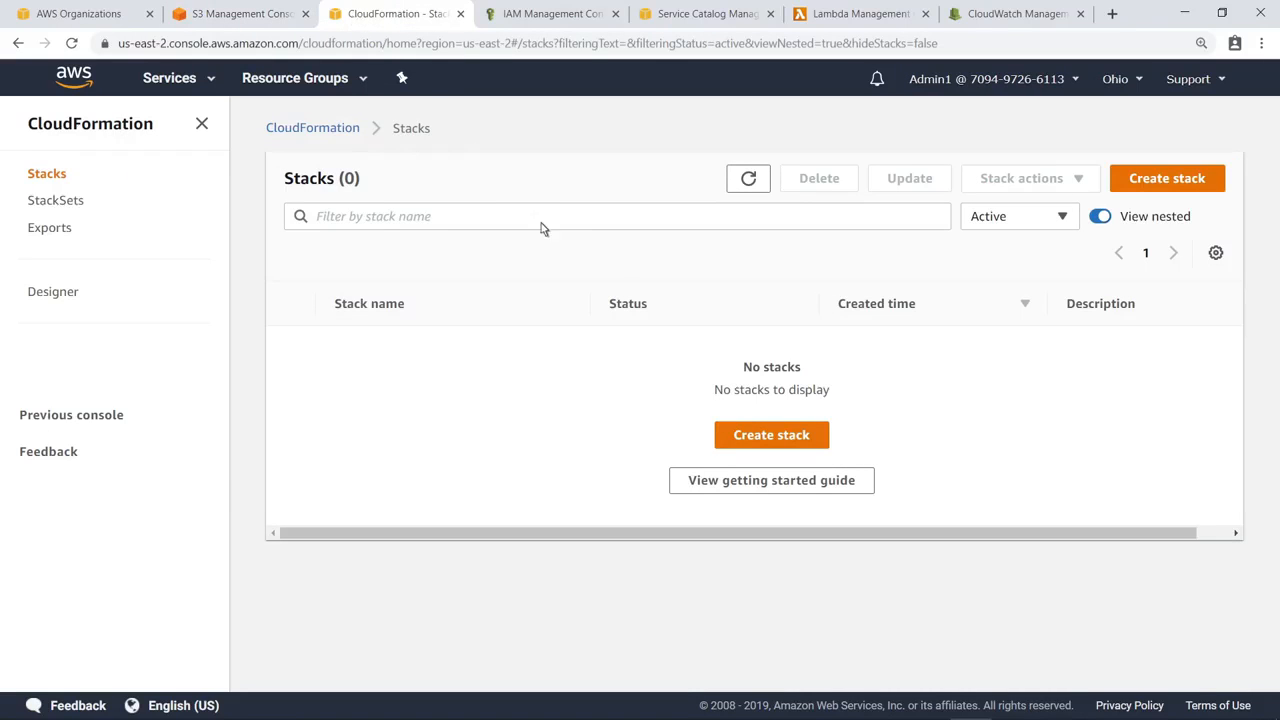
{"action": "left_click", "coordinate": [740, 440]}
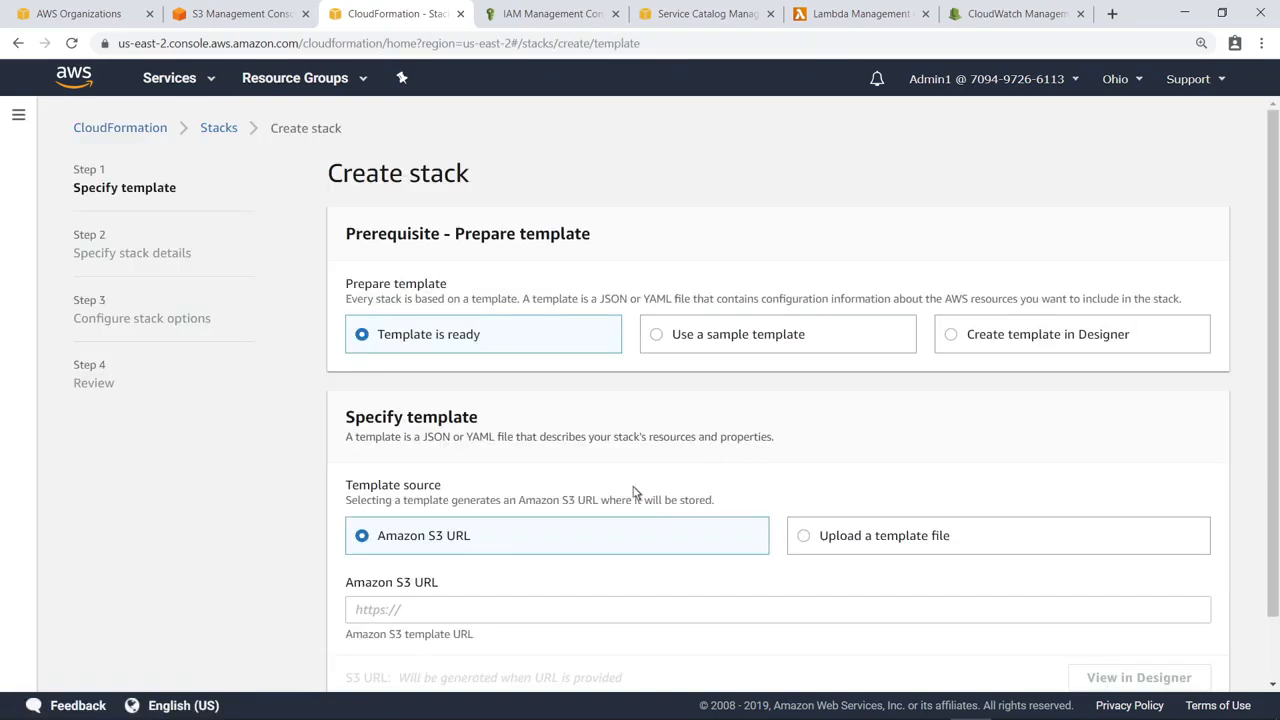
{"action": "left_click", "coordinate": [372, 609]}
{"action": "type", "text": "https://aws-account-vending-machine..."}
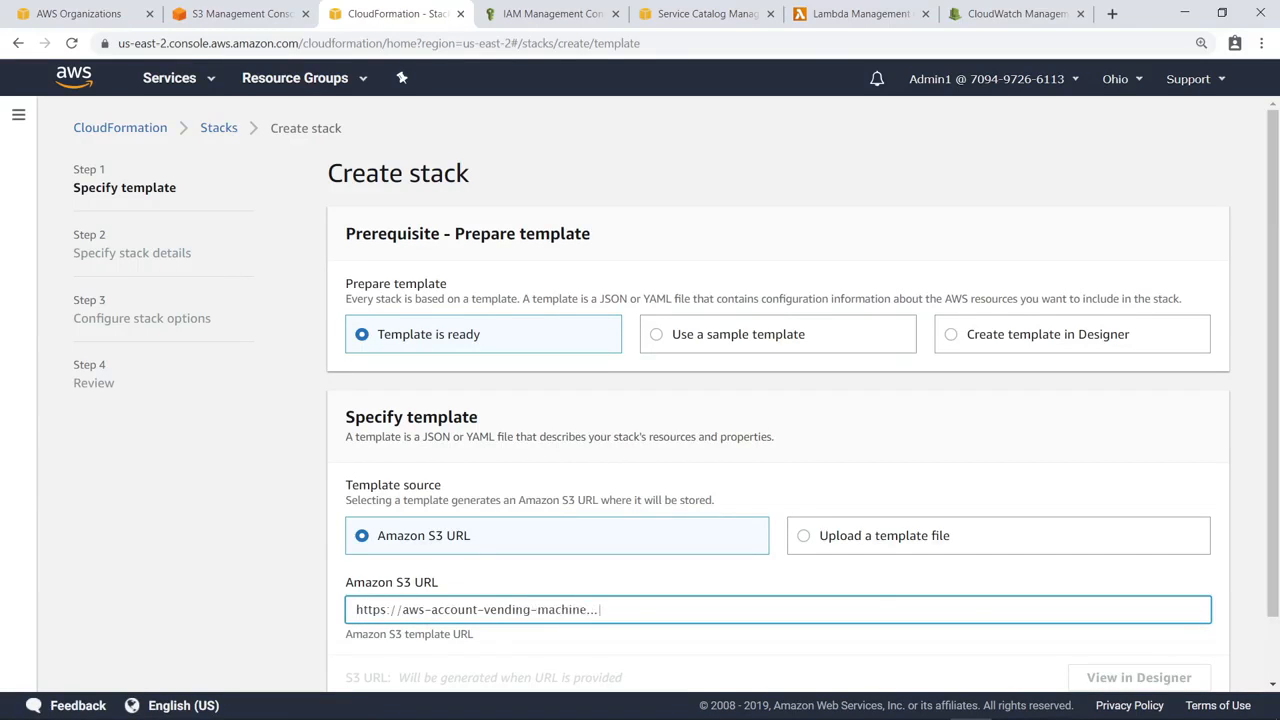
{"action": "type", "text": "https://aws-account-vending-machine.s3.us-east-2.amazonaws.com/AccountCreationLambdaSetup-cfn.yaml"}
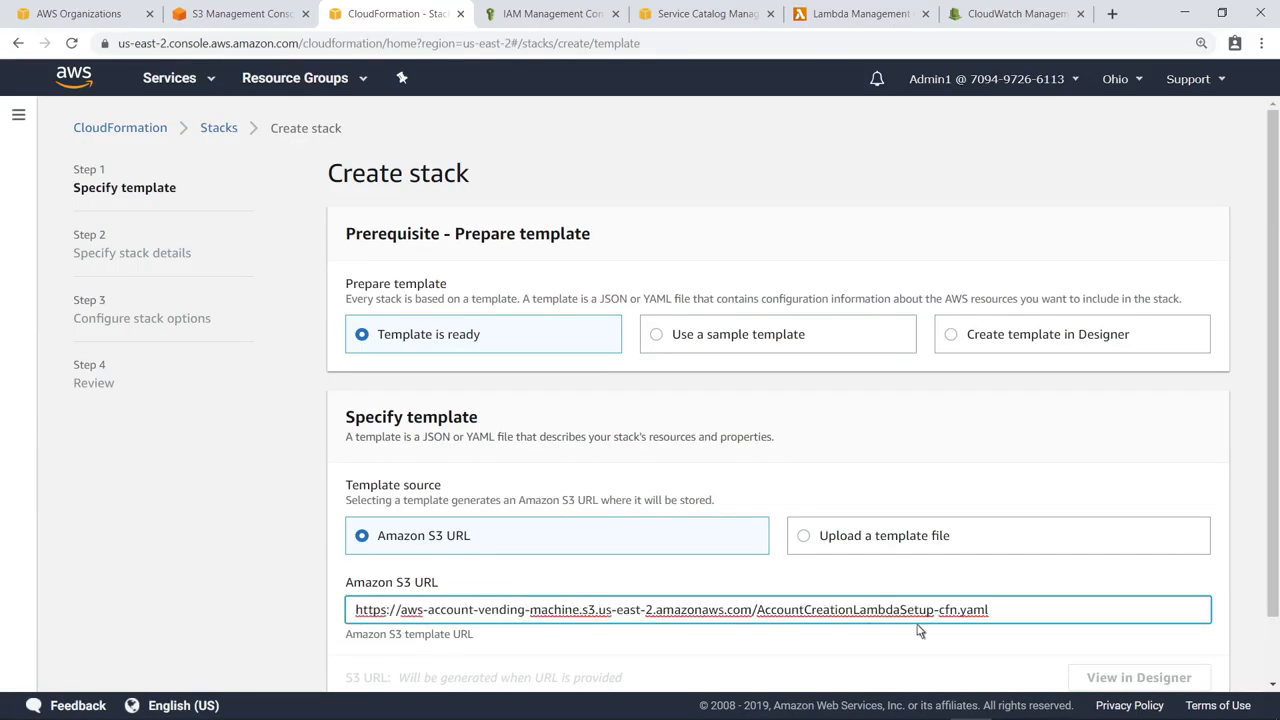
{"action": "scroll", "coordinate": [1275, 640], "scroll_direction": "down", "scroll_amount": 1}
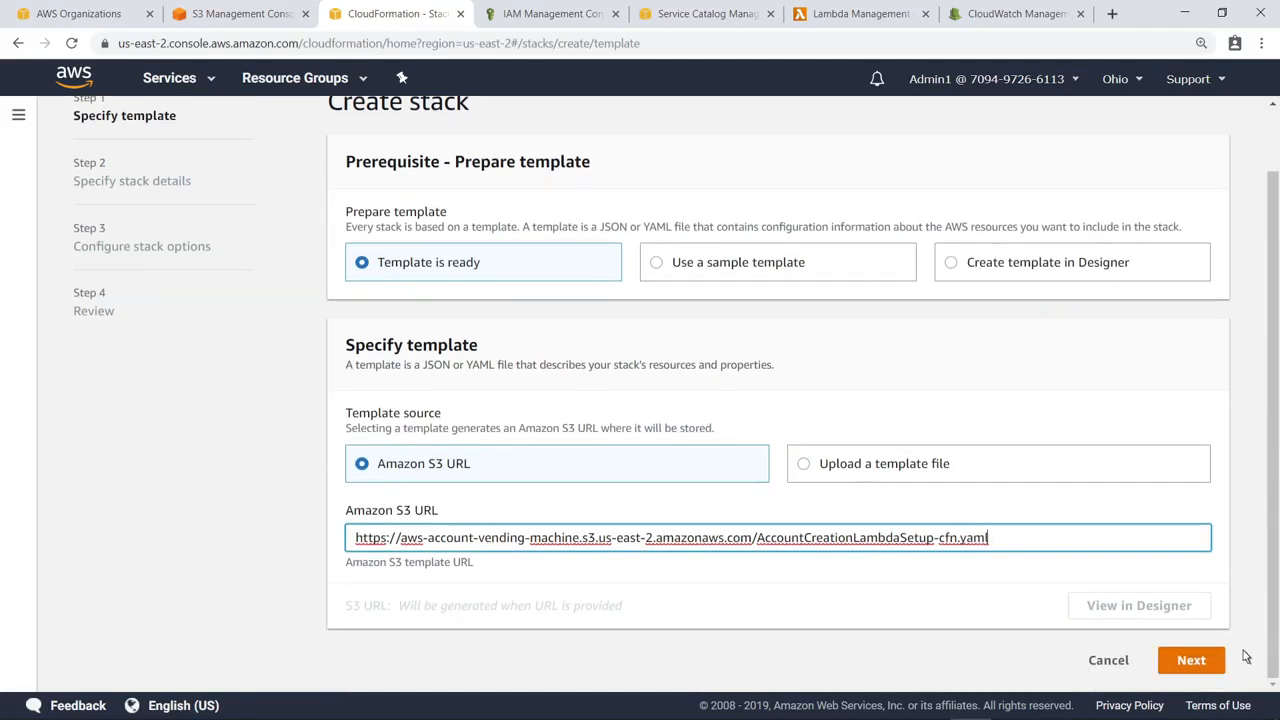
{"action": "left_click", "coordinate": [1191, 660]}
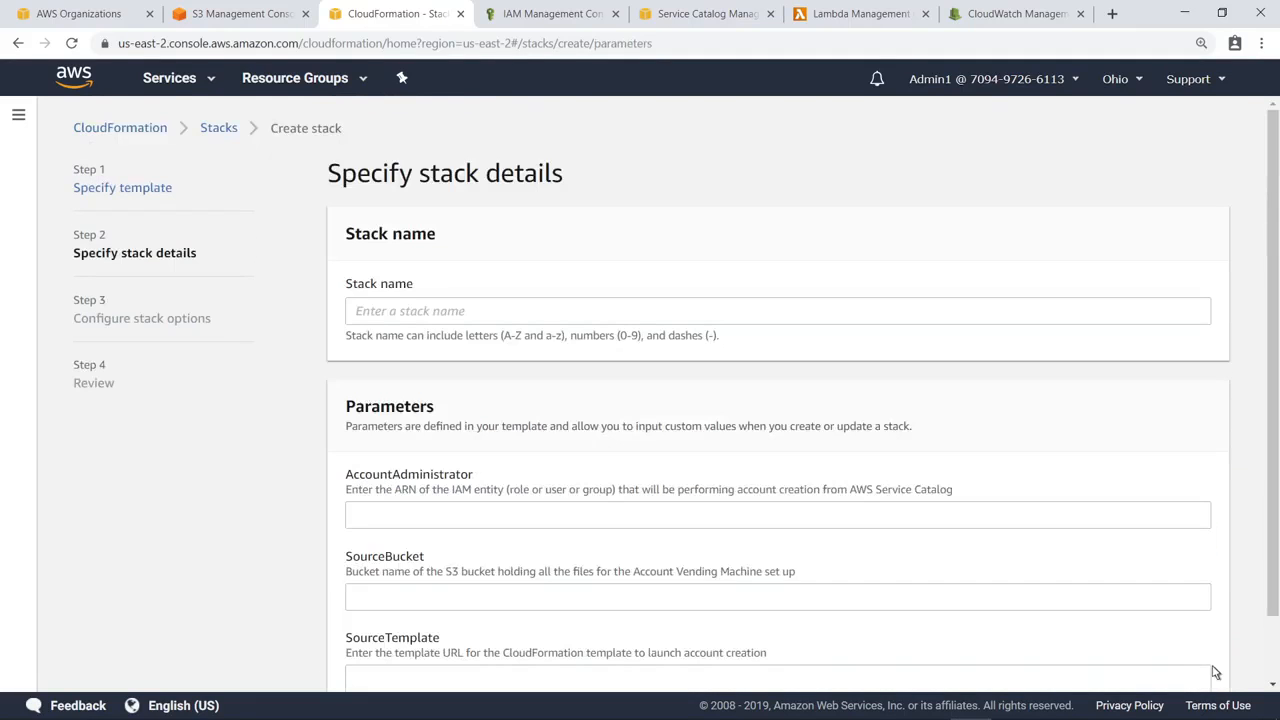
Name the stack Account-Vending-Machine-Infrastructure-Setup.
{"action": "left_click", "coordinate": [380, 320]}
{"action": "type", "text": "Account-Vending-Machine-Infastructure-Setup"}
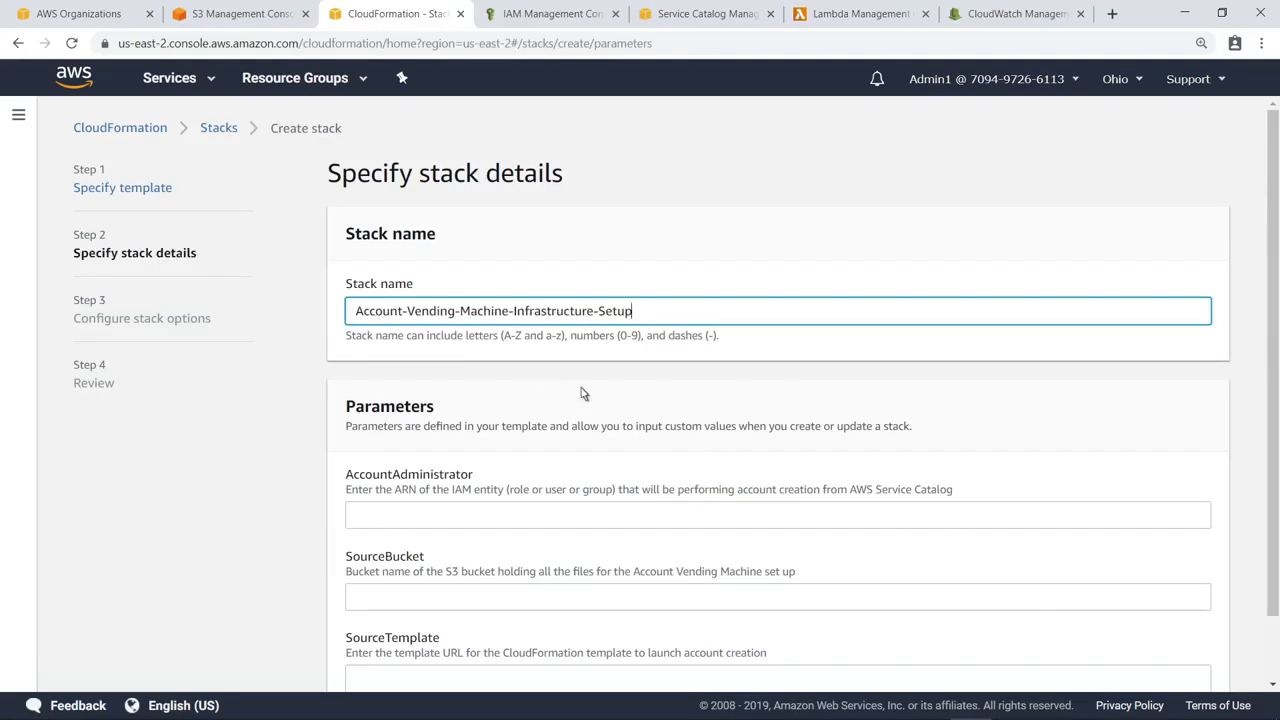
{"action": "scroll", "coordinate": [1274, 634], "scroll_direction": "down", "scroll_amount": 1}
{"action": "scroll", "coordinate": [1274, 634], "scroll_direction": "down", "scroll_amount": 1}
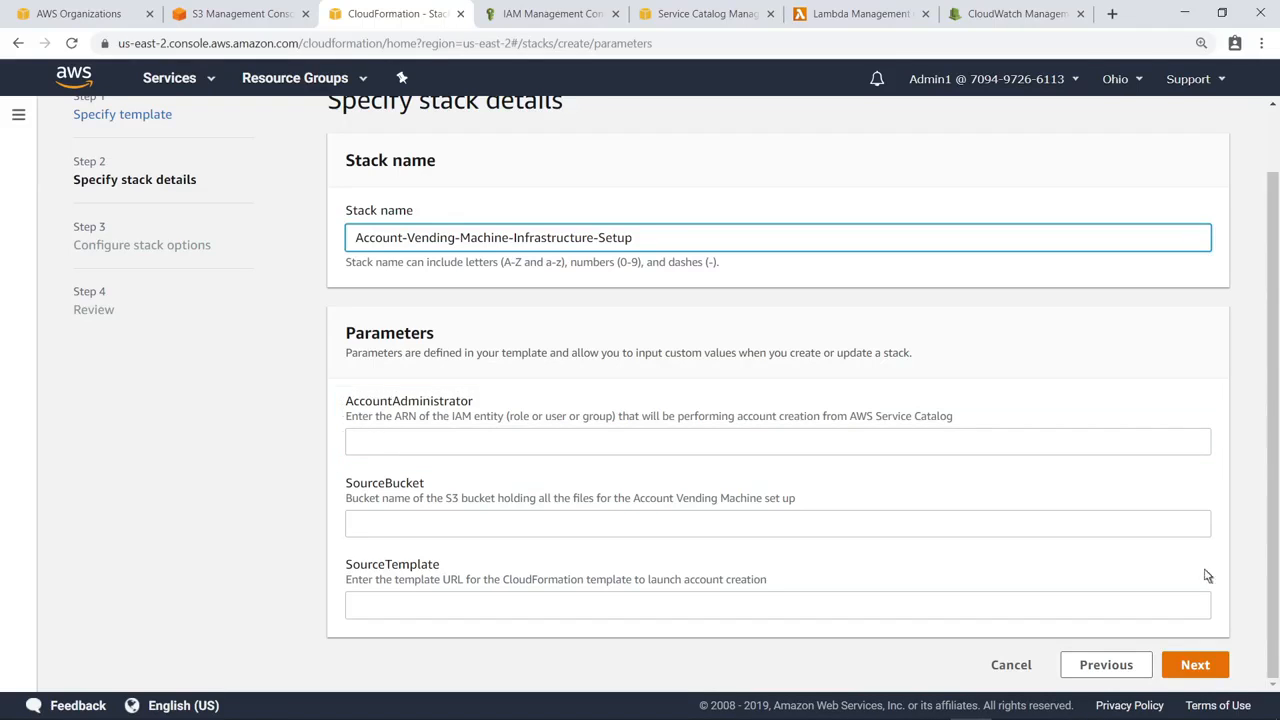
Look up AdminGroup and its permissions in IAM and enter the group's ARN as the stack's AccountAdministrator parameter.
{"action": "left_click", "coordinate": [553, 16]}
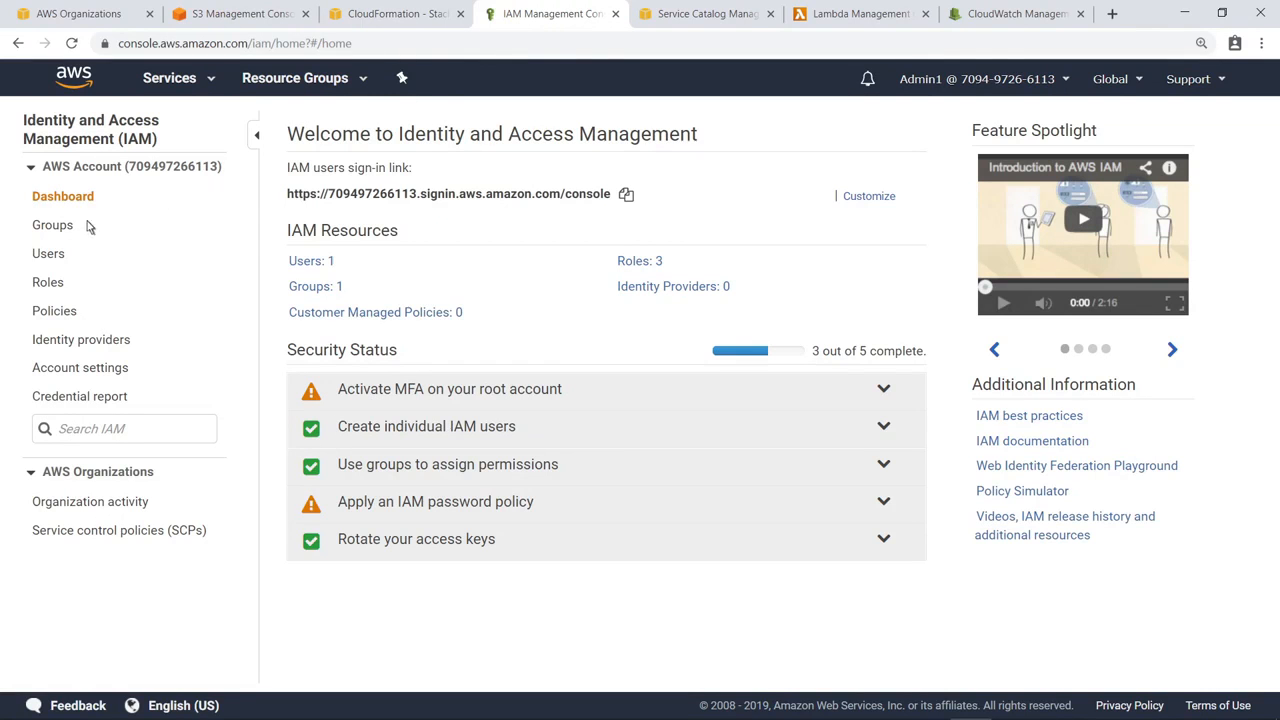
{"action": "left_click", "coordinate": [45, 228]}
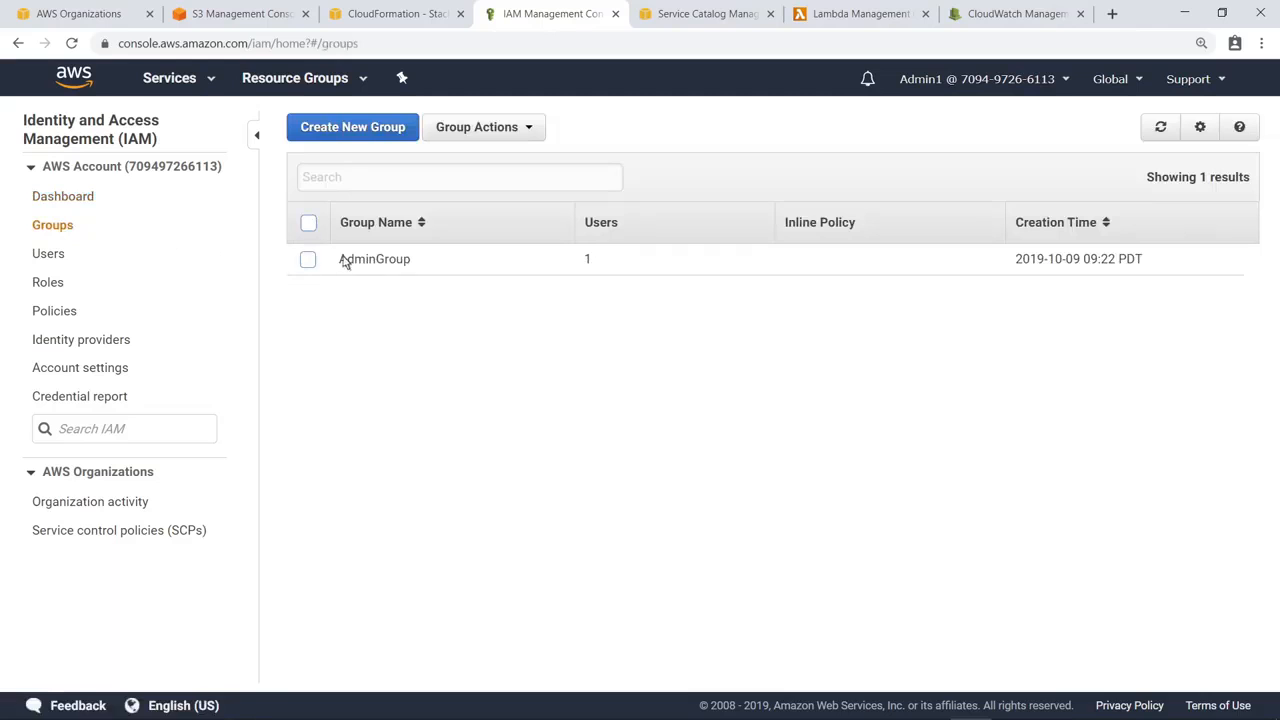
{"action": "left_click", "coordinate": [406, 266]}
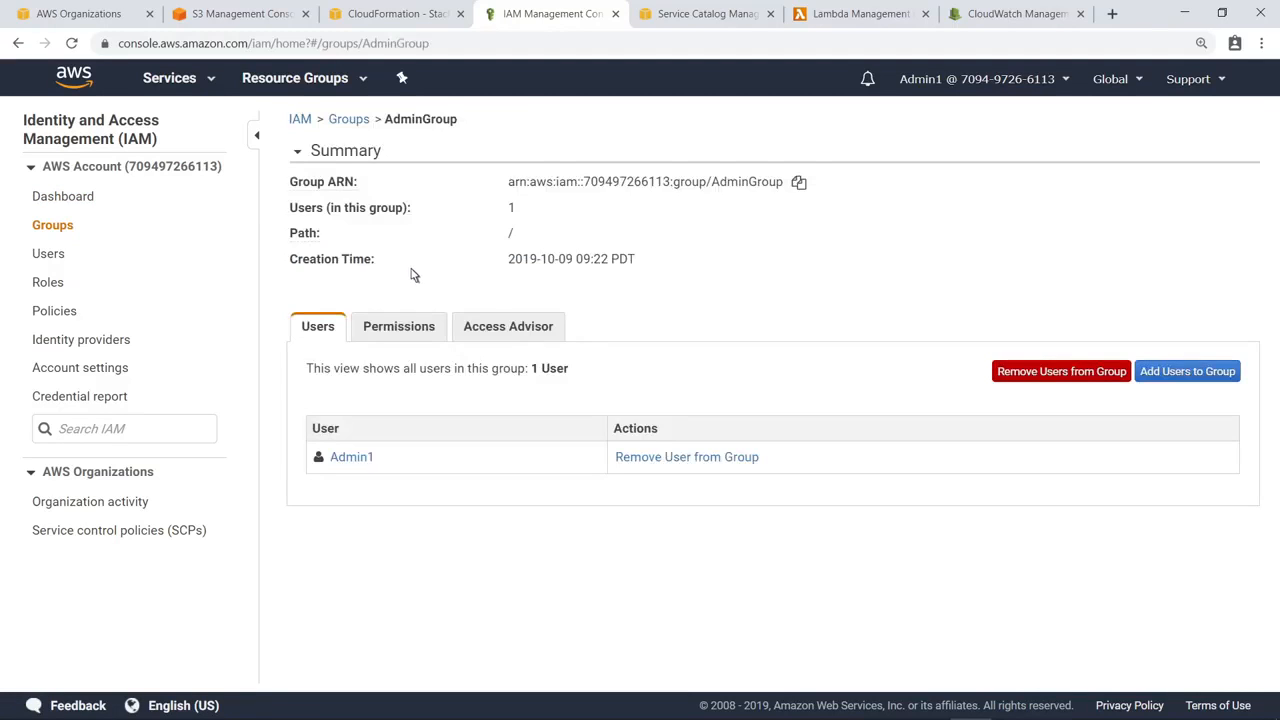
{"action": "left_click", "coordinate": [435, 330]}
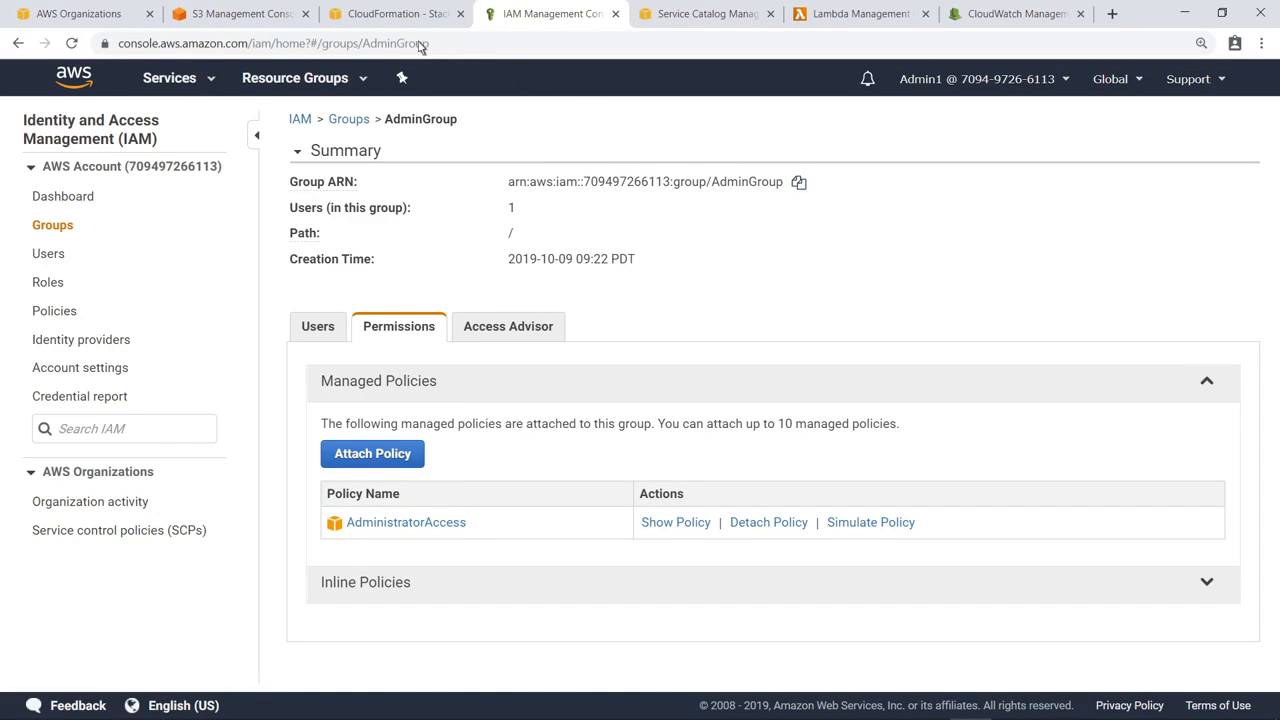
{"action": "left_click", "coordinate": [357, 20]}
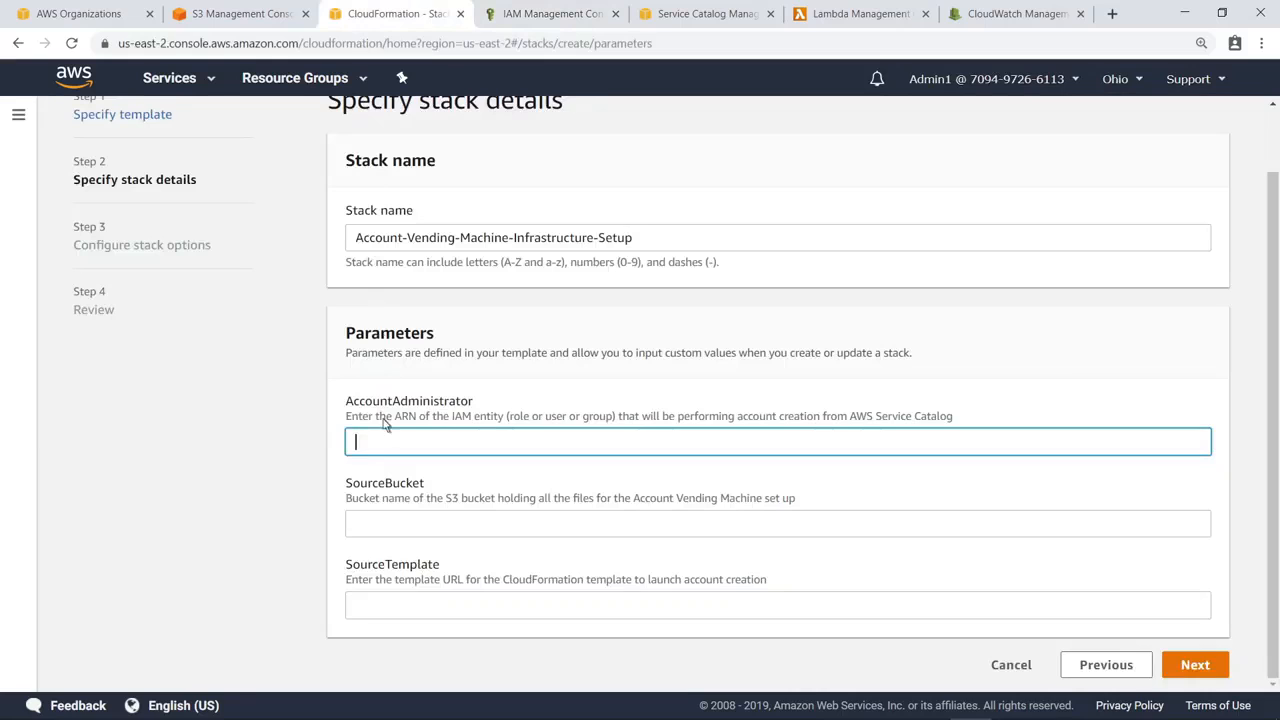
{"action": "key", "text": "ctrl+v"}
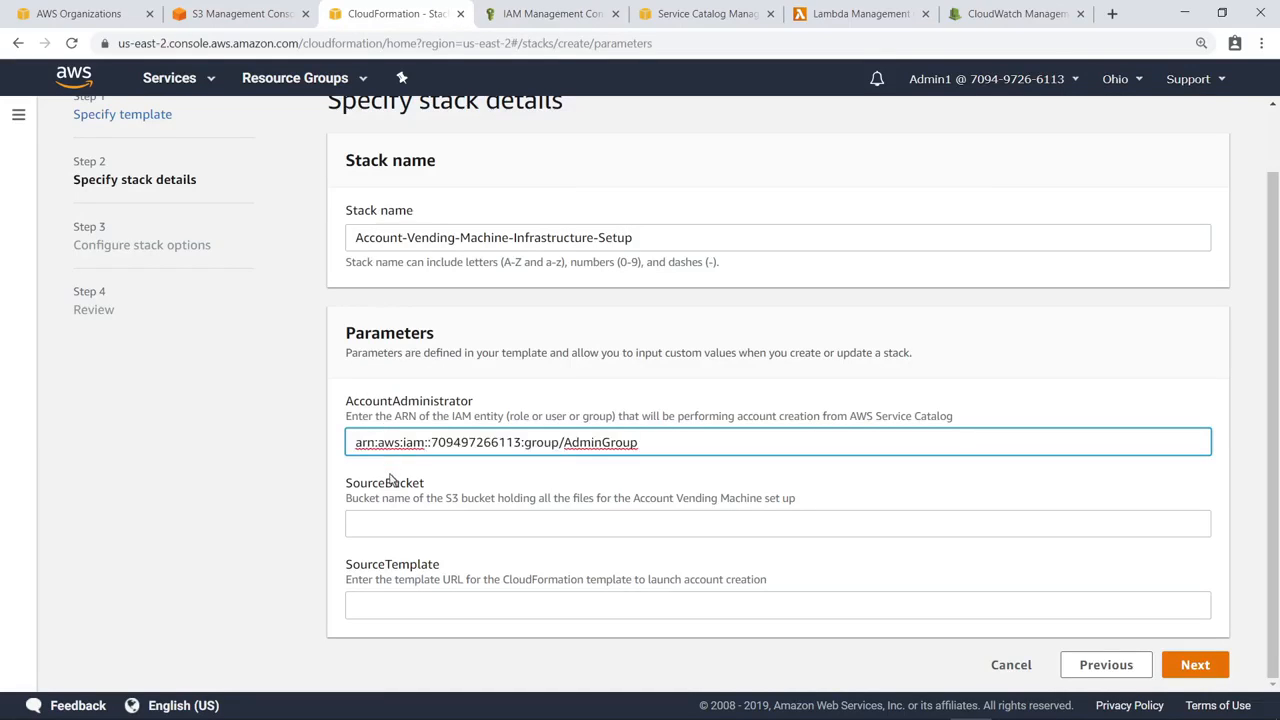
{"action": "left_click", "coordinate": [397, 528]}
{"action": "type", "text": "aws-account-vending-machine"}
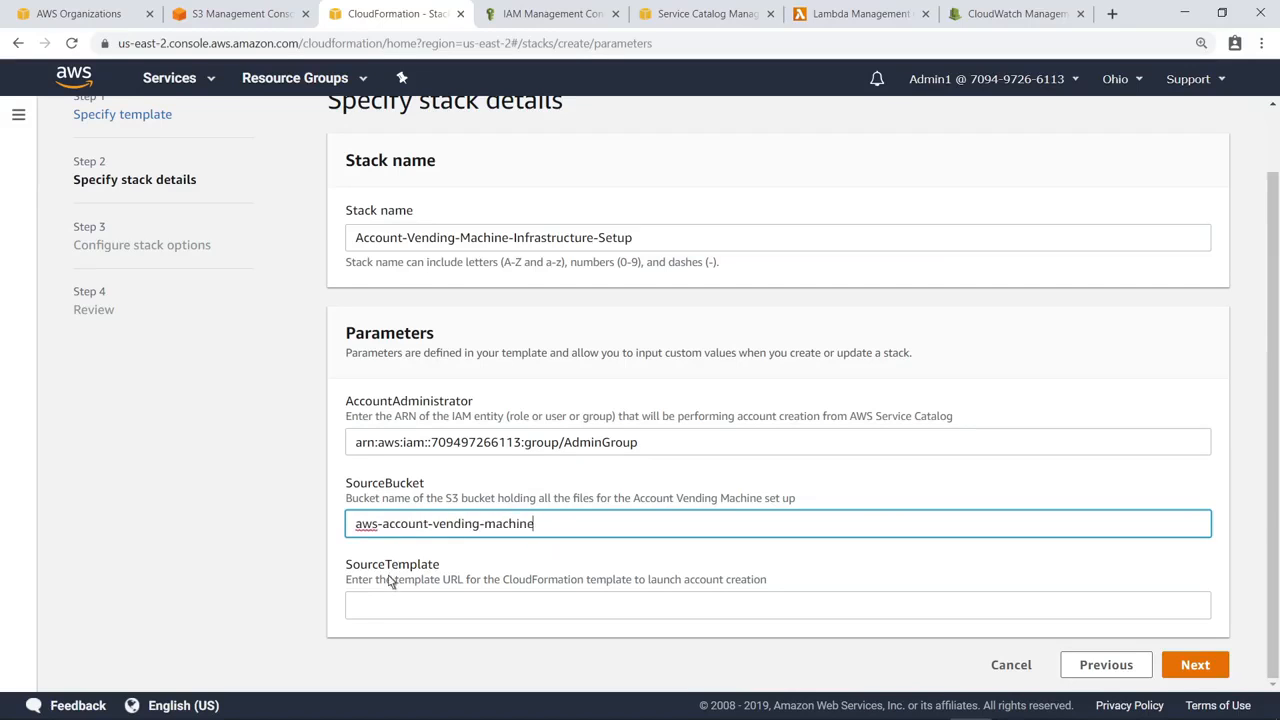
{"action": "left_click", "coordinate": [386, 614]}
{"action": "type", "text": "https://aws-account-vending-machine..."}
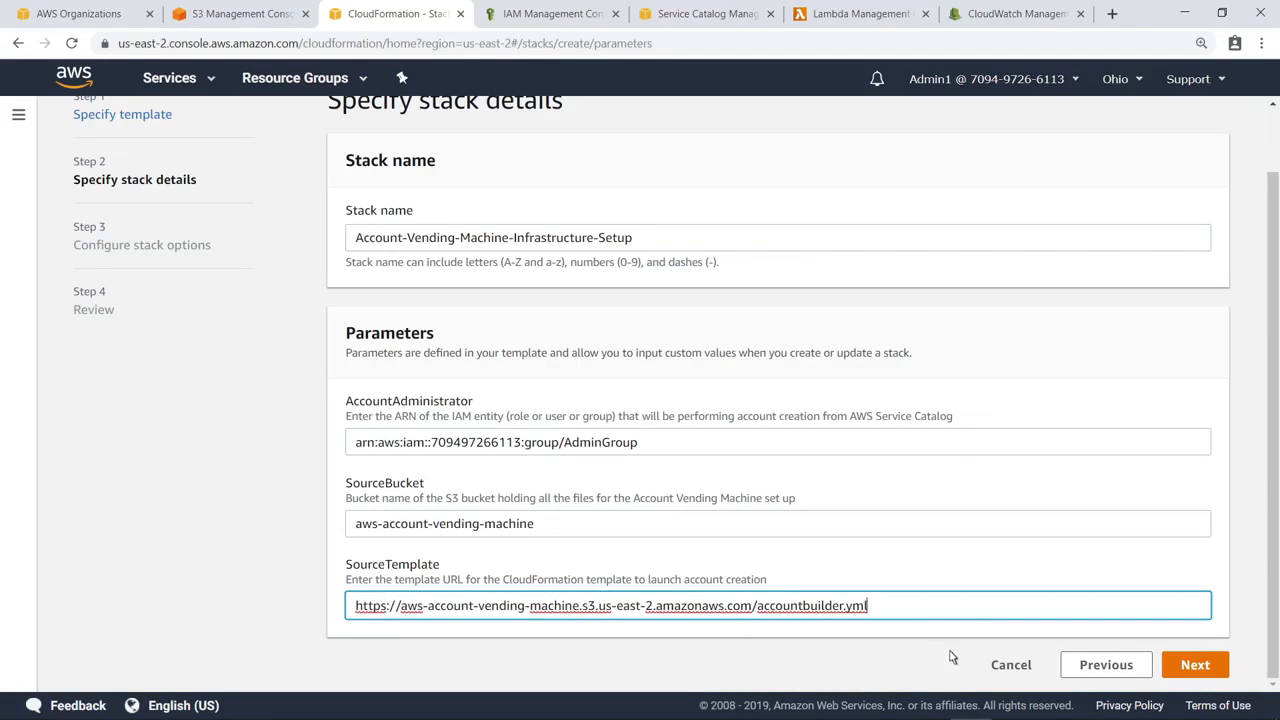
{"action": "left_click", "coordinate": [1168, 668]}
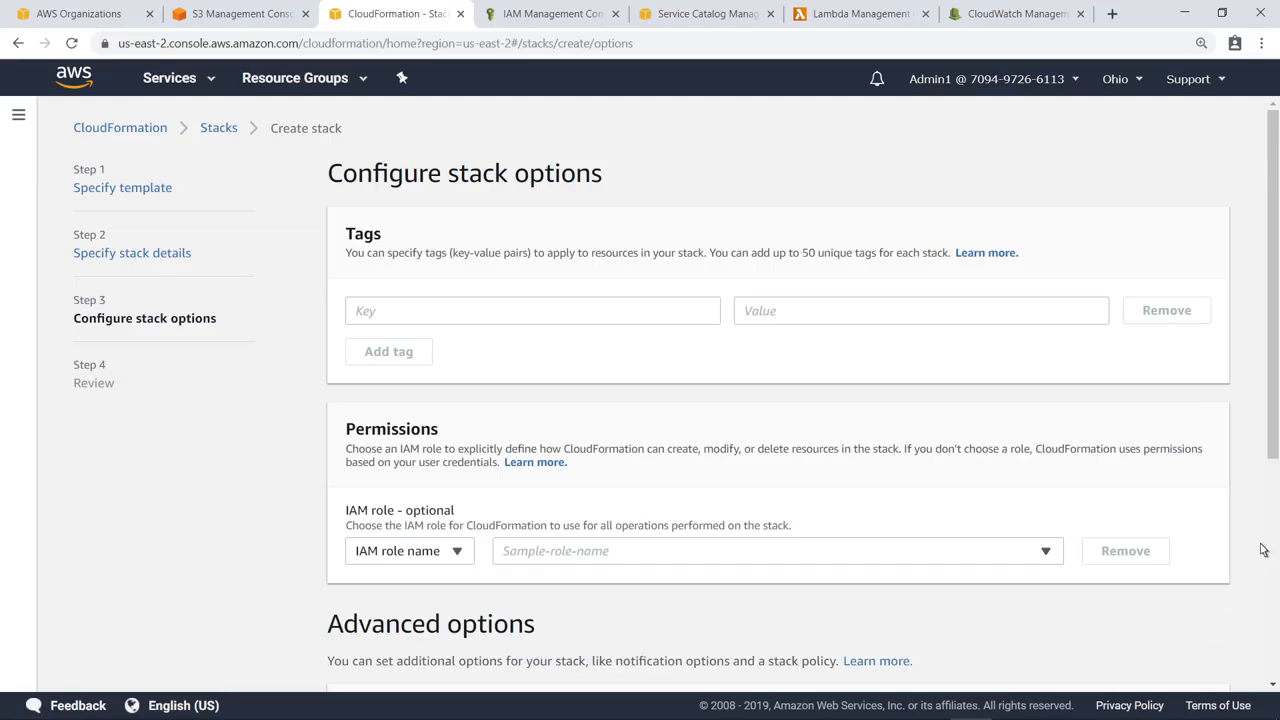
Keep the default stack options, acknowledge that IAM resources might be created, and create the stack.
{"action": "scroll", "coordinate": [1275, 523], "scroll_direction": "down", "scroll_amount": 4}
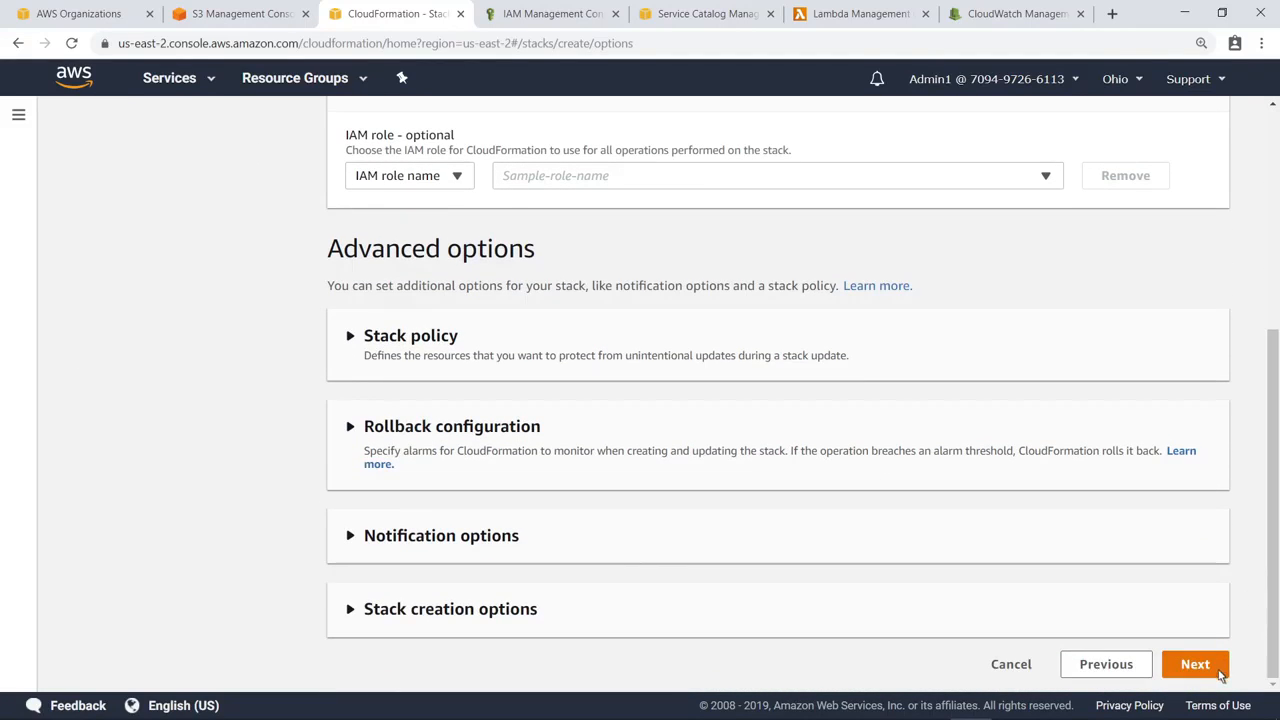
{"action": "left_click", "coordinate": [1195, 664]}
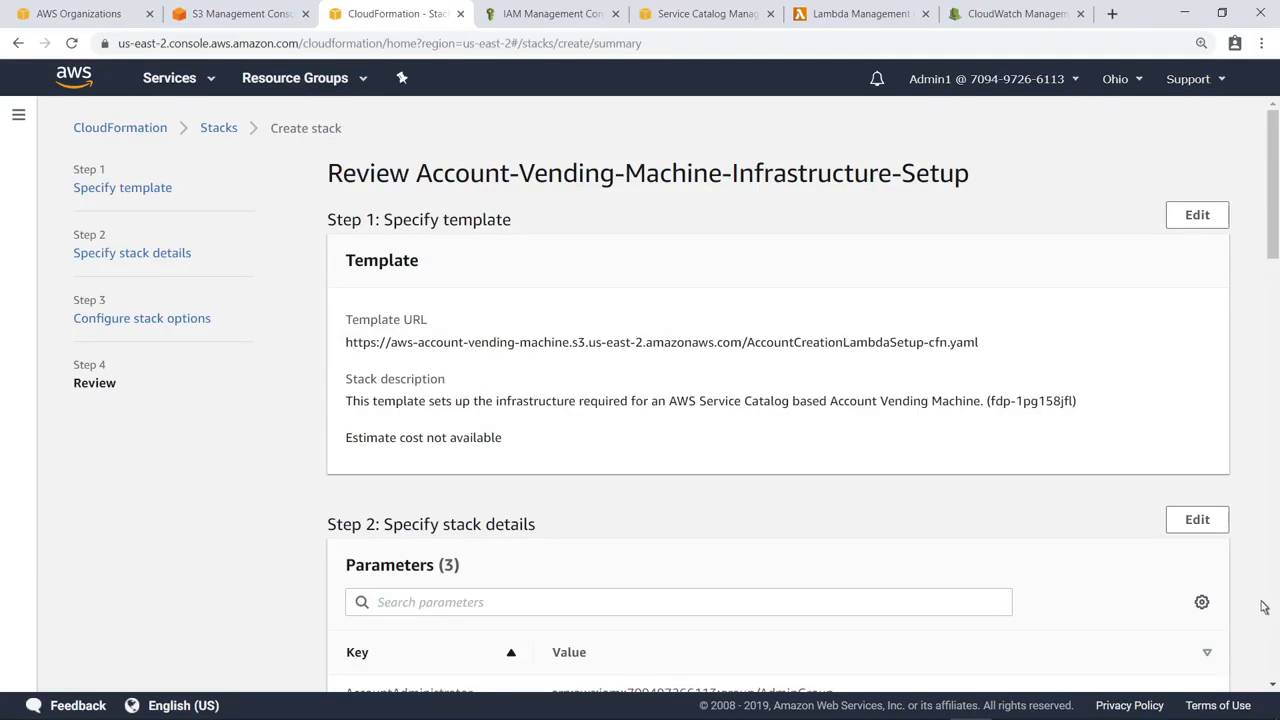
{"action": "scroll", "coordinate": [1275, 586], "scroll_direction": "down", "scroll_amount": 15}
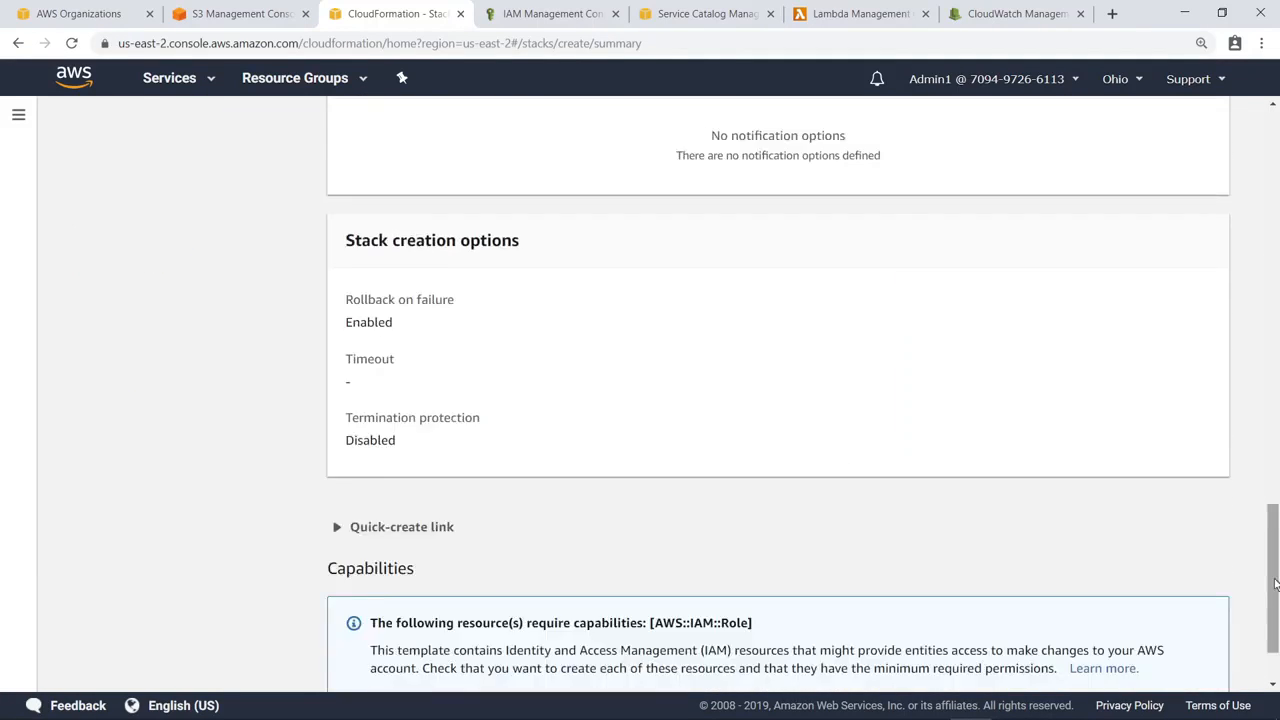
{"action": "left_click", "coordinate": [378, 607]}
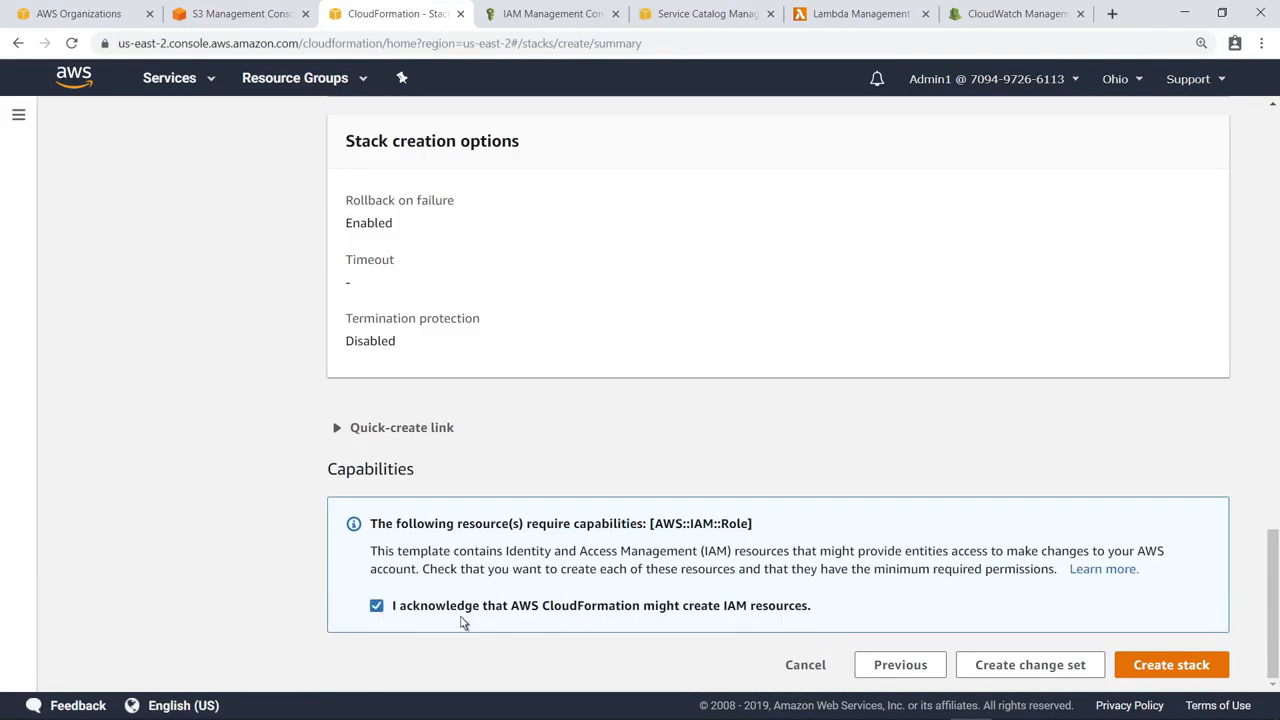
{"action": "left_click", "coordinate": [1150, 664]}
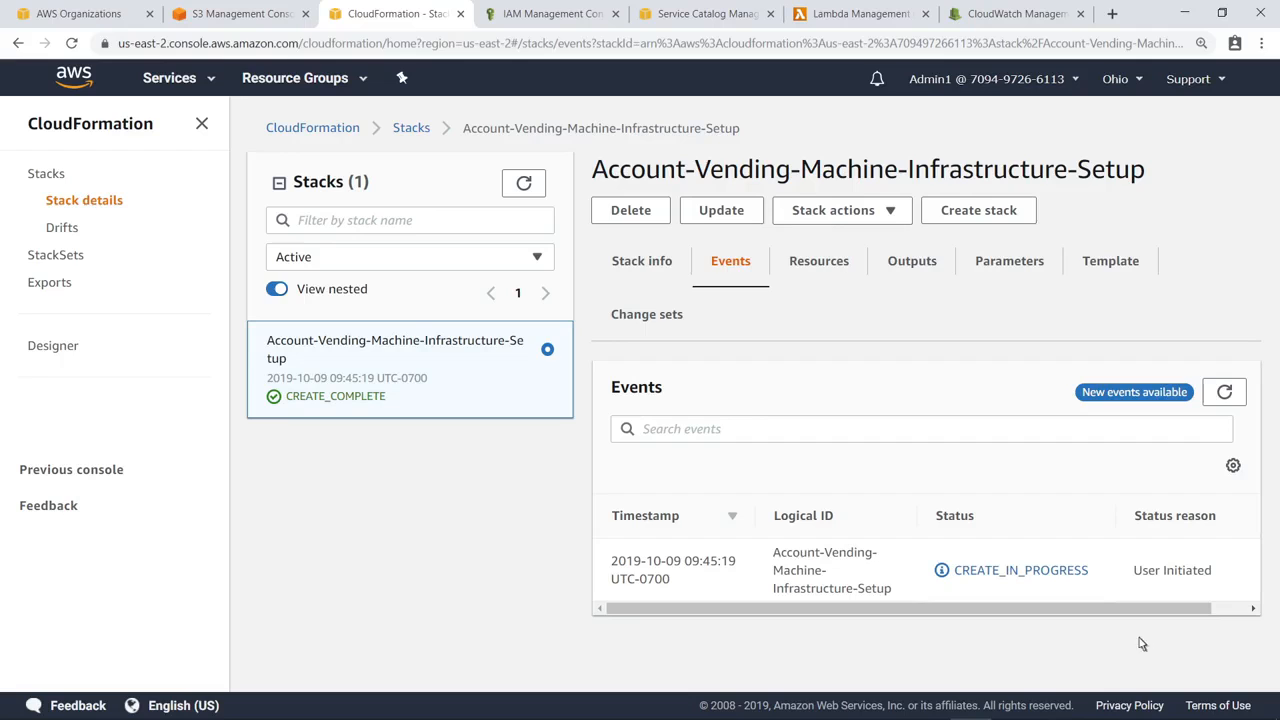
Refresh the new stack's events and examine the list of resources it created.
{"action": "left_click", "coordinate": [1224, 393]}
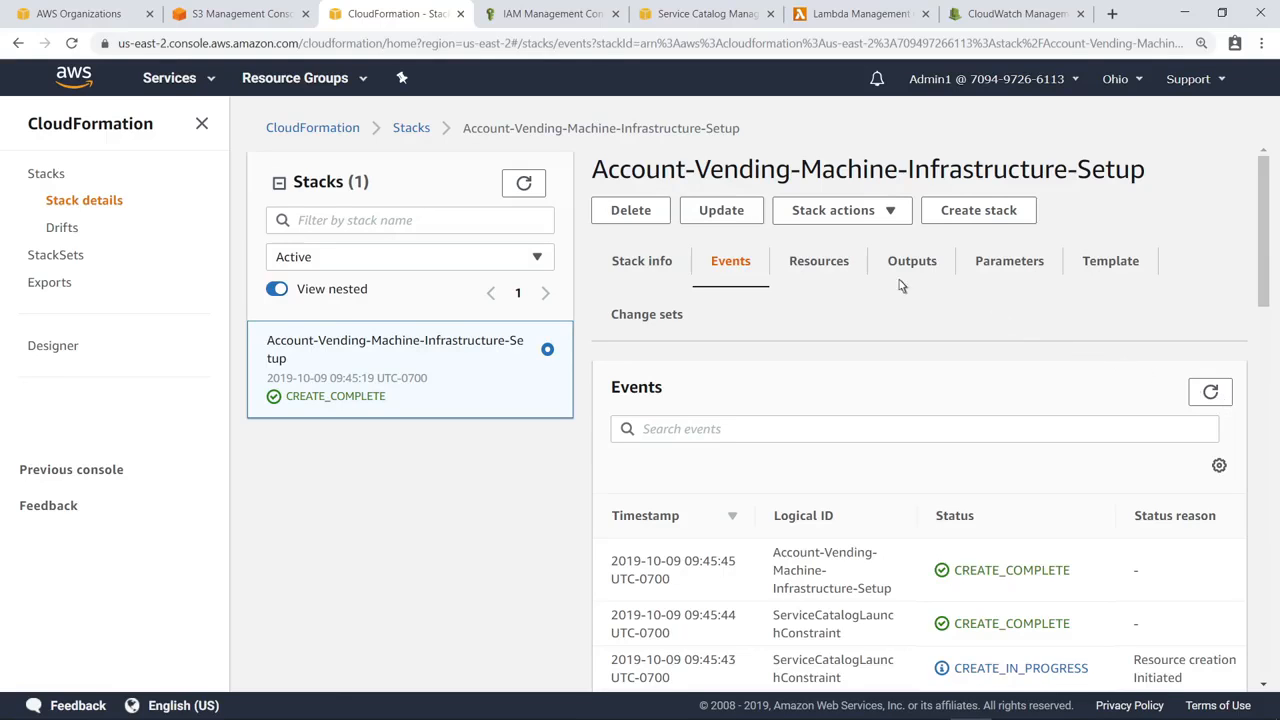
{"action": "left_click", "coordinate": [819, 261]}
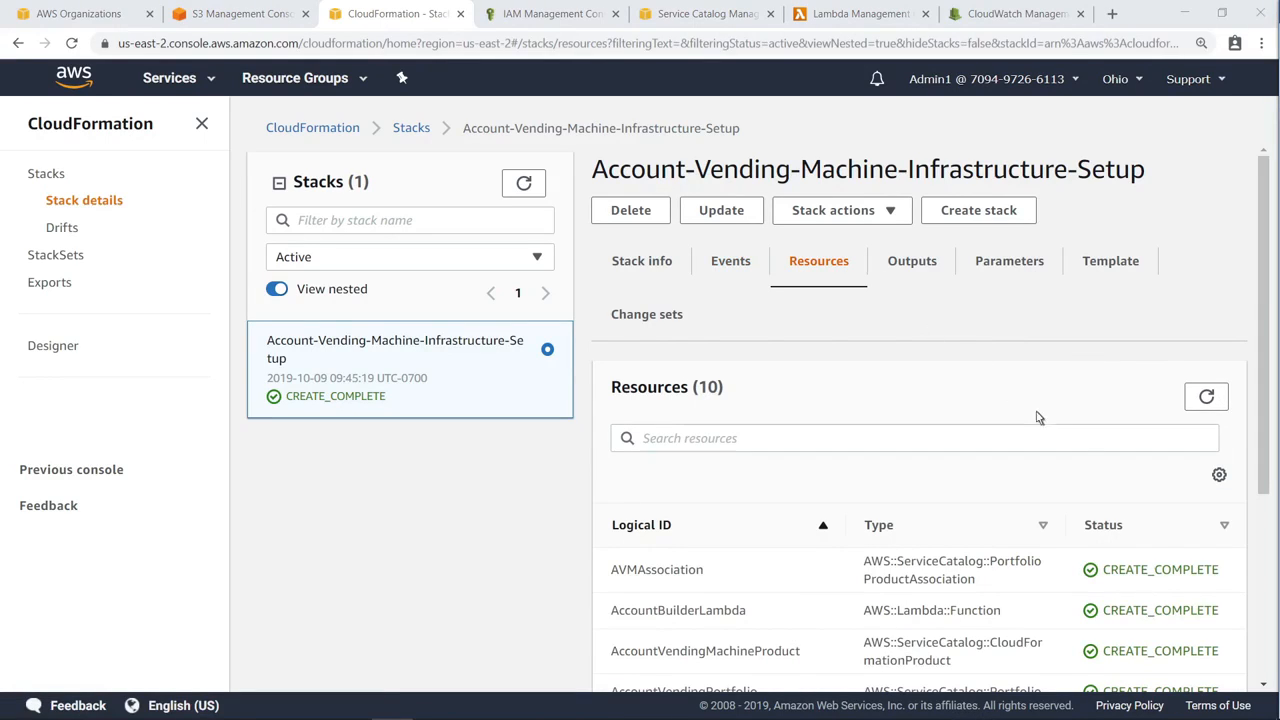
{"action": "scroll", "coordinate": [1268, 602], "scroll_direction": "down", "scroll_amount": 3}
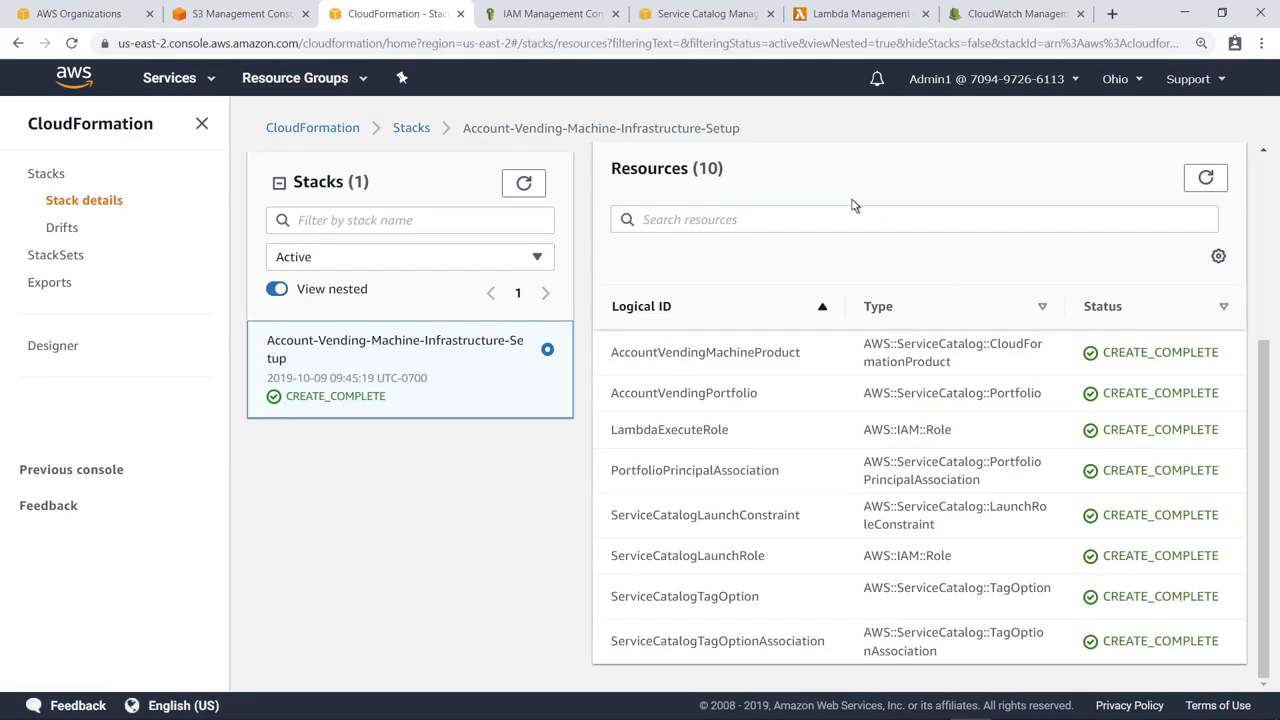
Examine the Account Vending Machine portfolio in Service Catalog, including its products and its assigned users, groups and roles.
{"action": "left_click", "coordinate": [664, 18]}
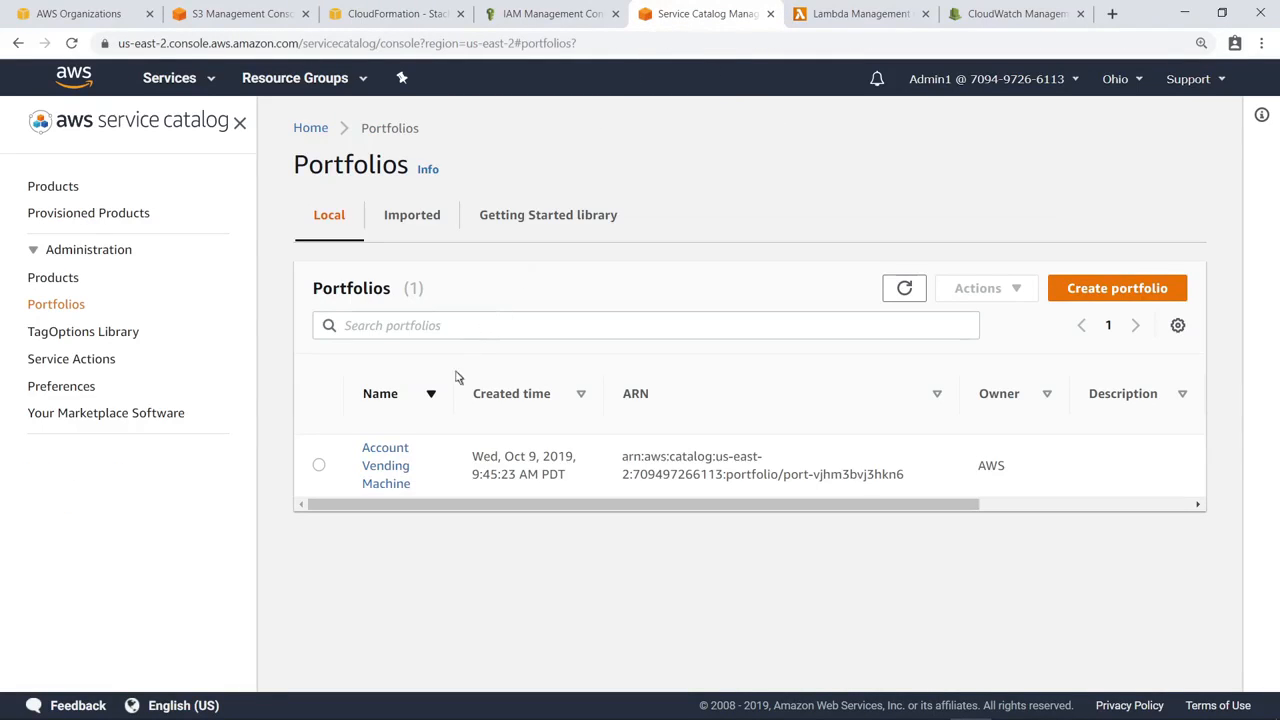
{"action": "left_click", "coordinate": [386, 449]}
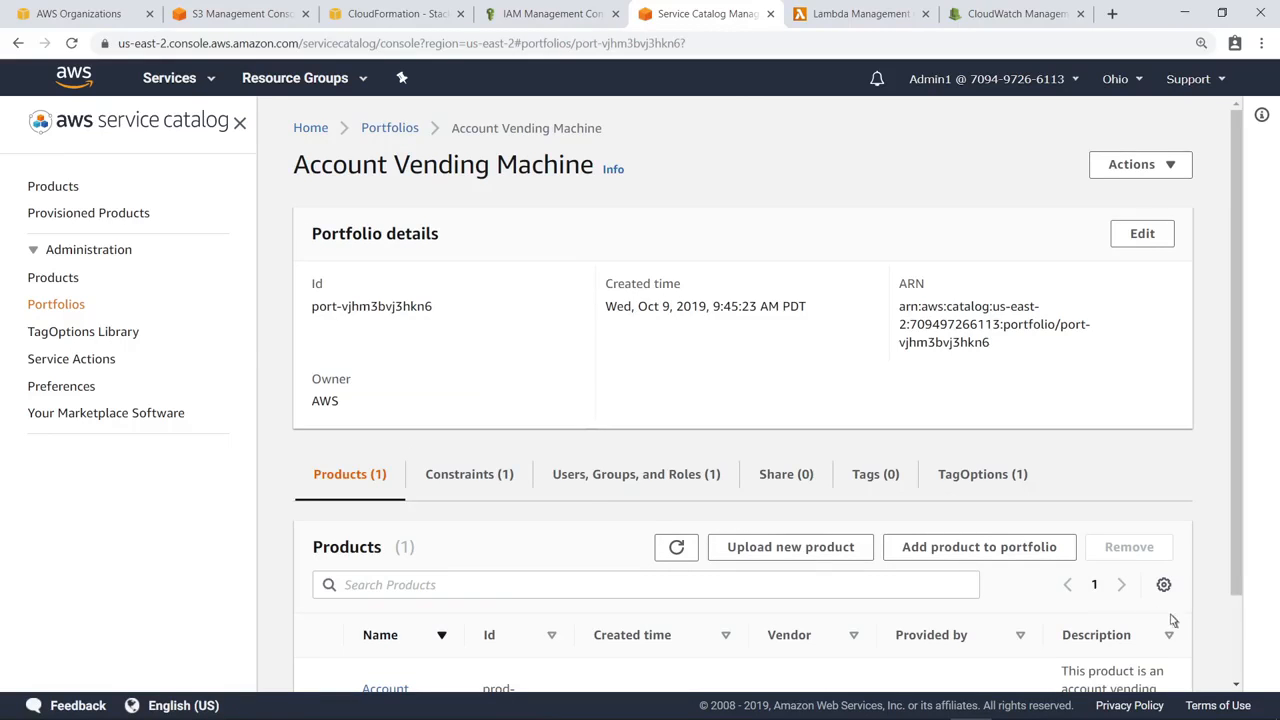
{"action": "scroll", "coordinate": [1240, 635], "scroll_direction": "down", "scroll_amount": 1}
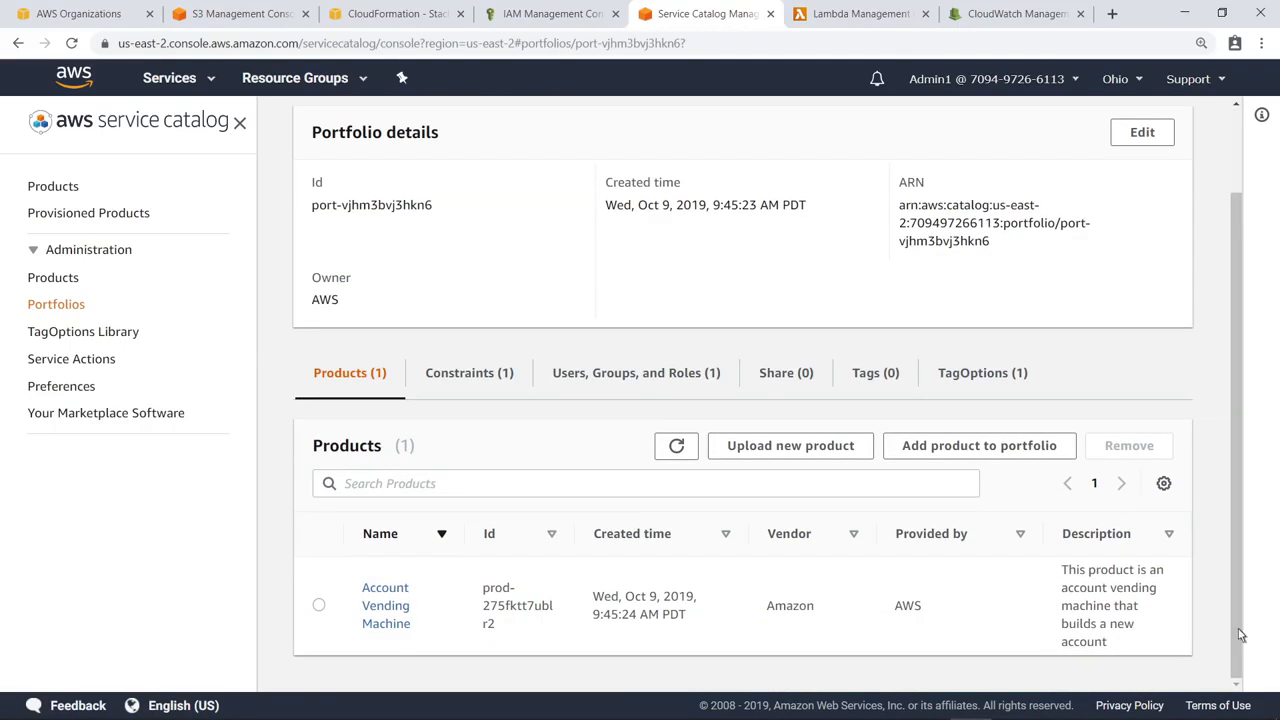
{"action": "left_click", "coordinate": [716, 381]}
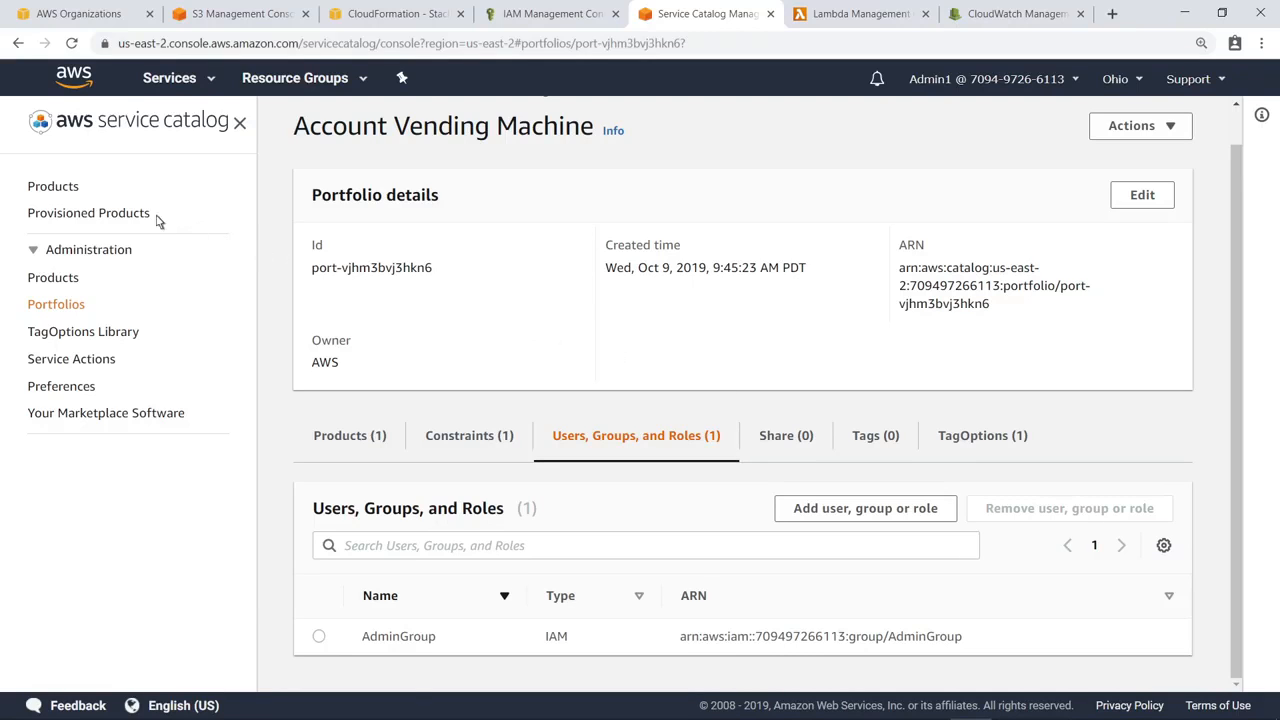
Launch the Account Vending Machine product from the products list with the provisioned product name AWS-Account-001 and continue to its parameters.
{"action": "left_click", "coordinate": [53, 187]}
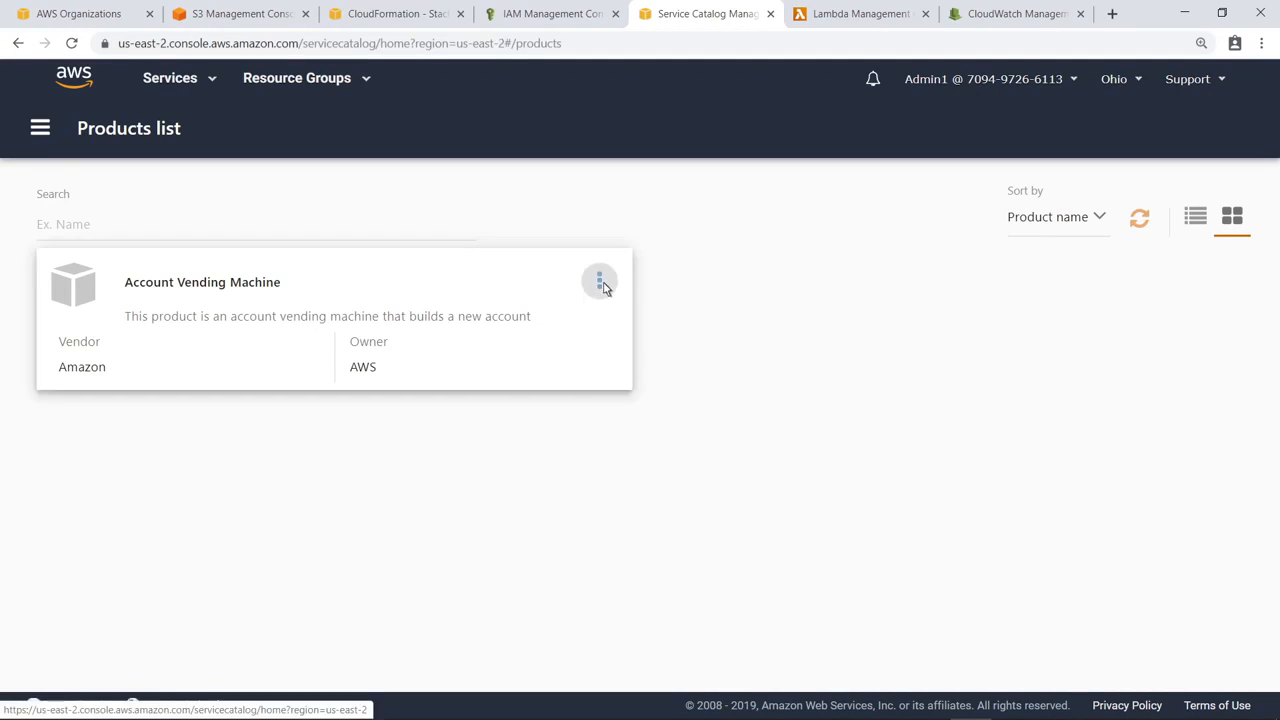
{"action": "left_click", "coordinate": [601, 284]}
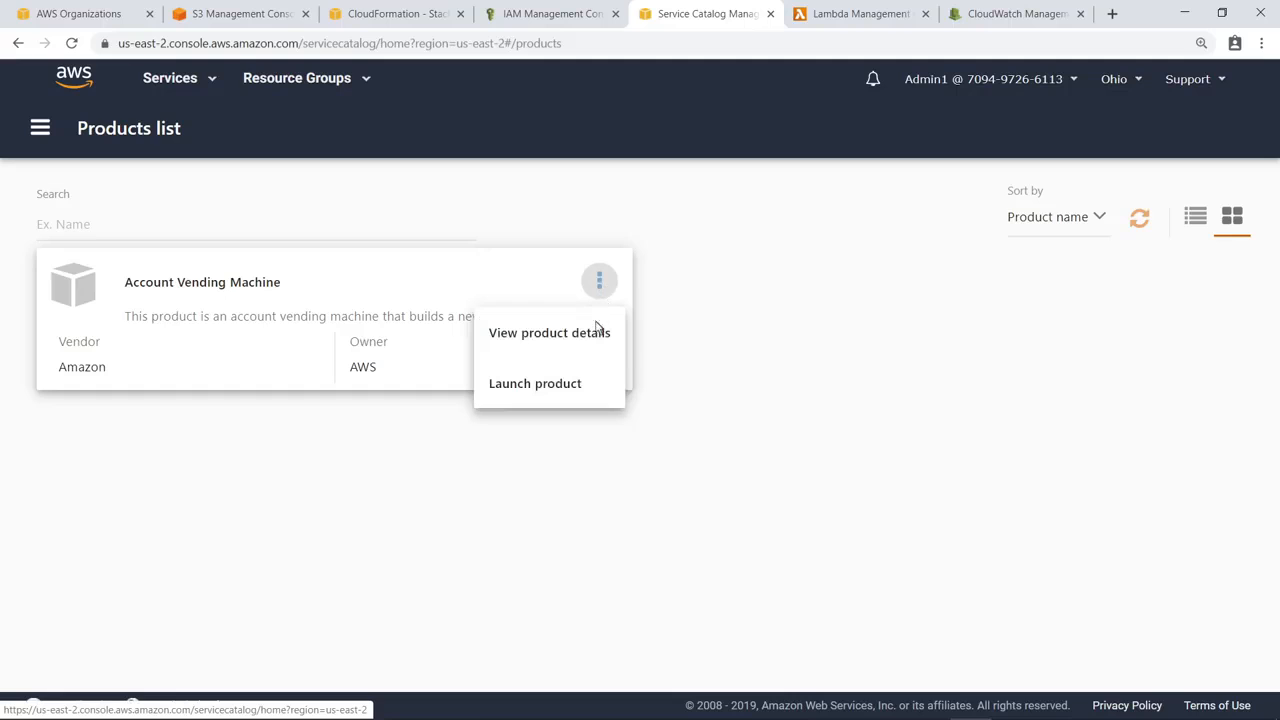
{"action": "left_click", "coordinate": [581, 387]}
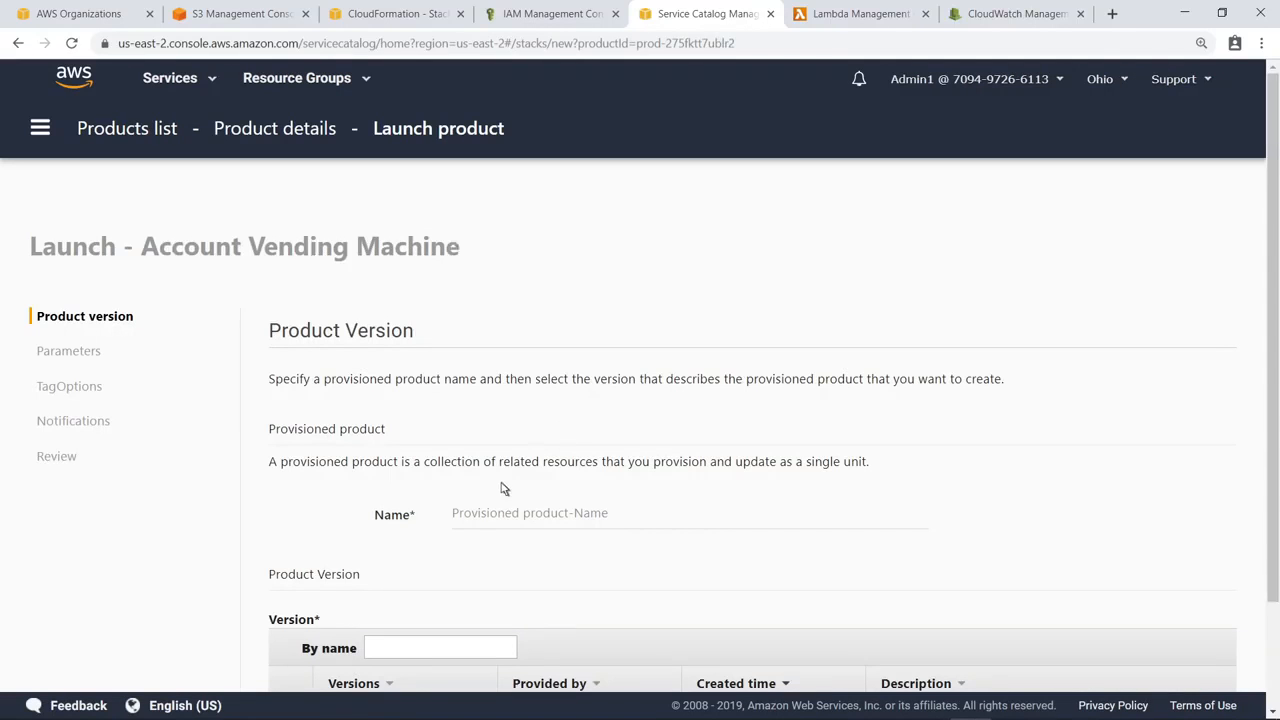
{"action": "left_click", "coordinate": [476, 517]}
{"action": "type", "text": "AWS-Account-001"}
{"action": "left_click_drag", "start_coordinate": [1274, 592], "coordinate": [1274, 698]}
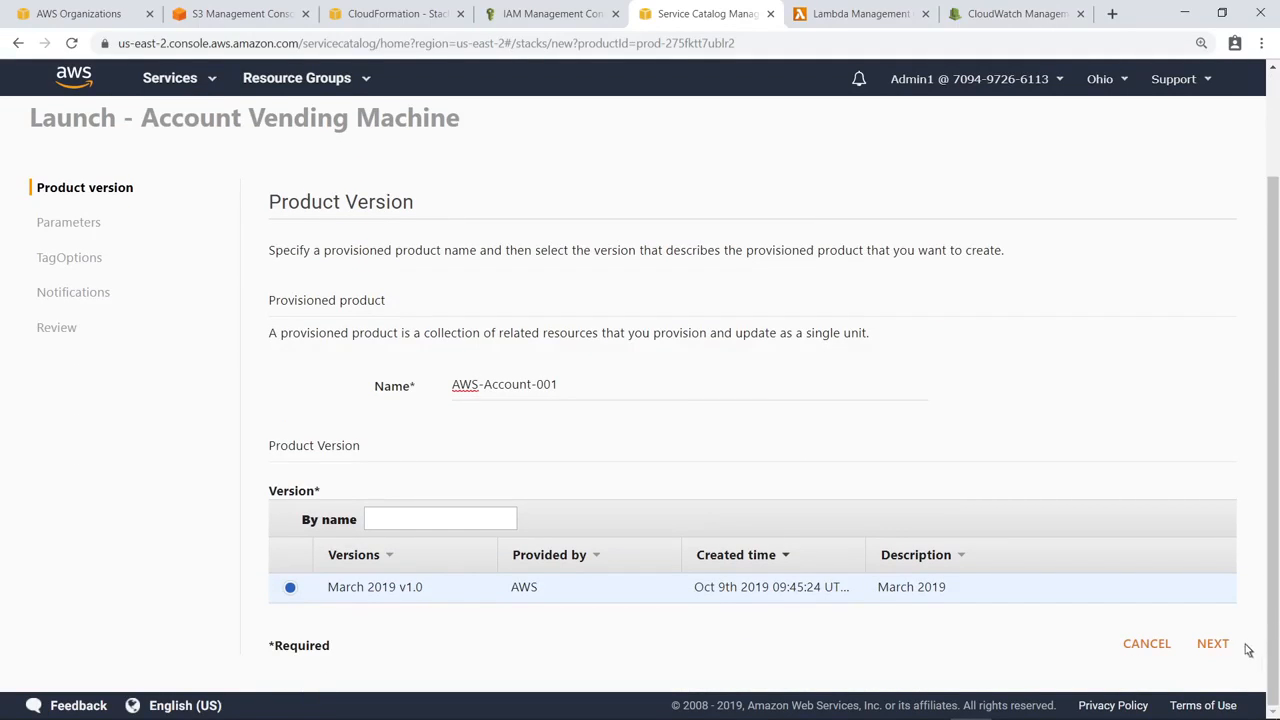
{"action": "left_click", "coordinate": [1213, 644]}
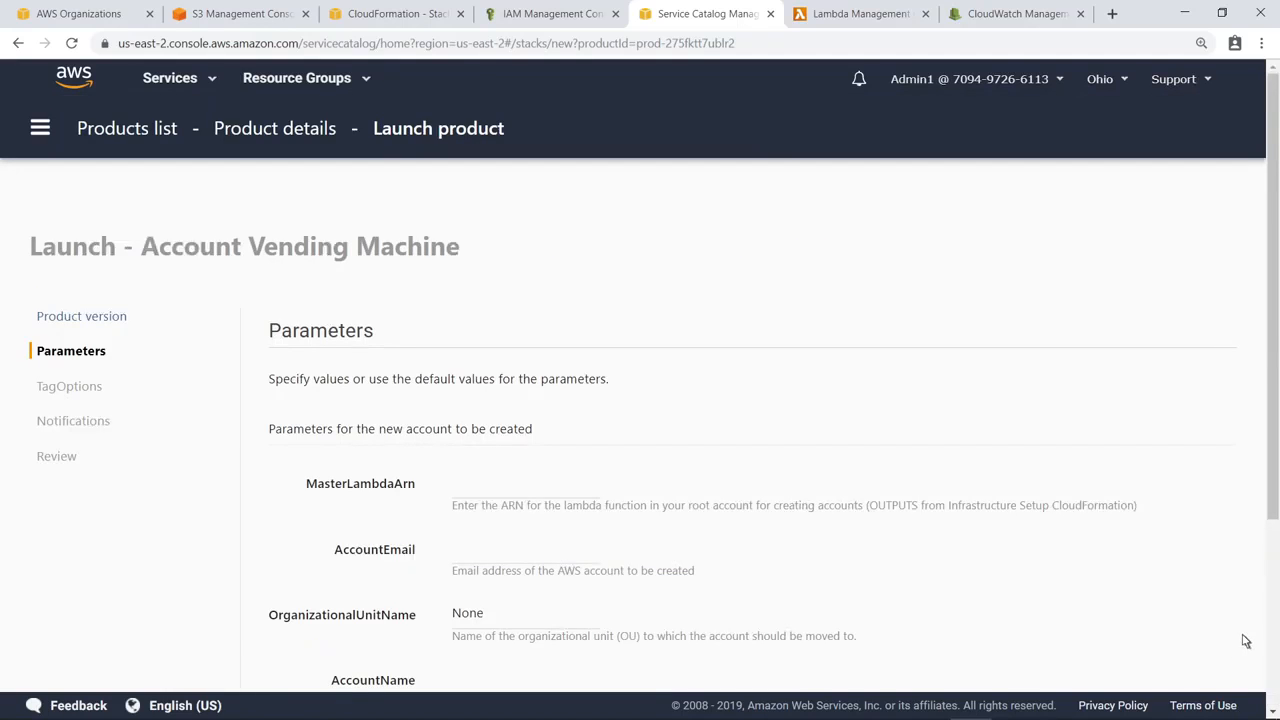
Copy the ARN of the AccountBuilderLambda function from Lambda into the MasterLambdaArn parameter of the product launch.
{"action": "scroll", "coordinate": [1275, 578], "scroll_direction": "down", "scroll_amount": 3}
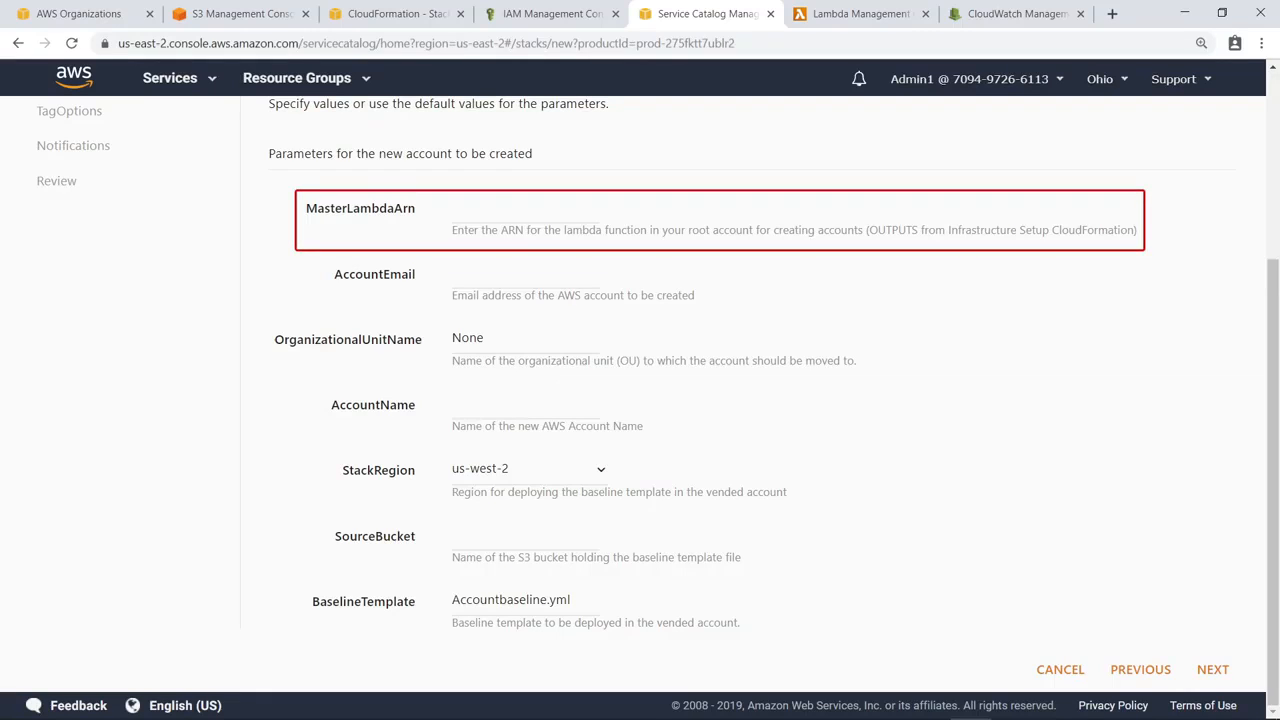
{"action": "left_click", "coordinate": [855, 14]}
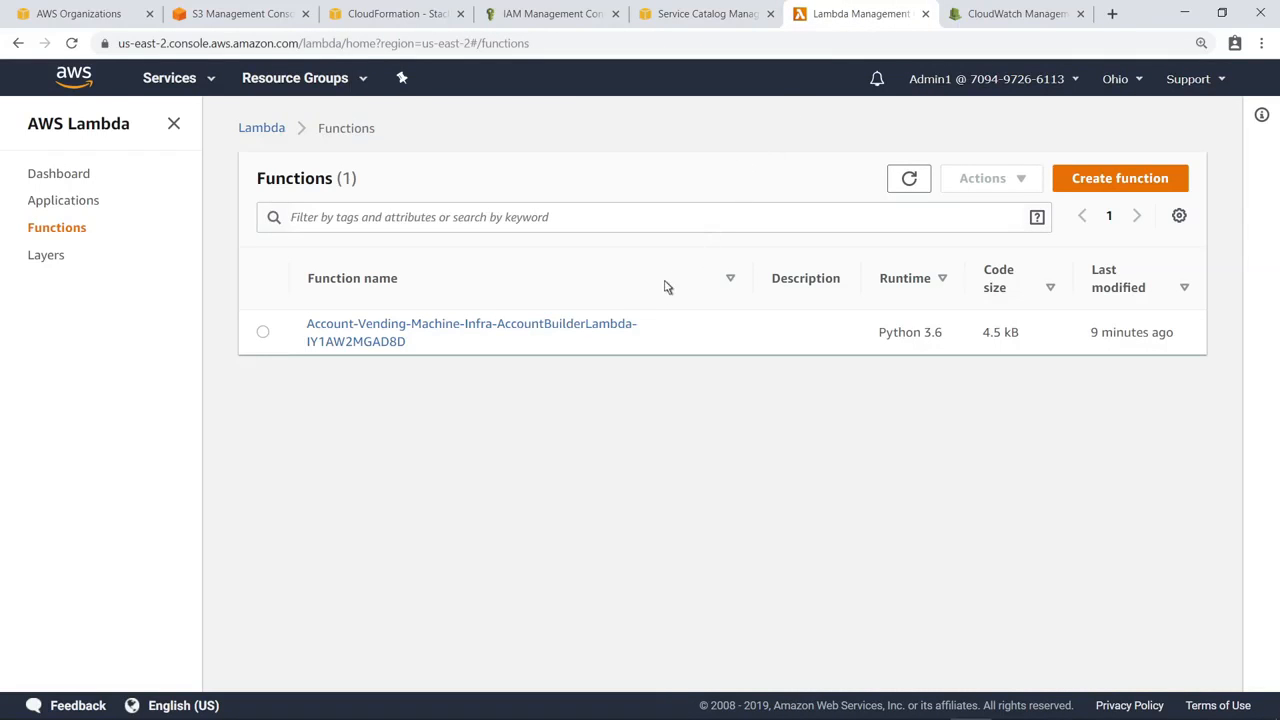
{"action": "left_click", "coordinate": [632, 327]}
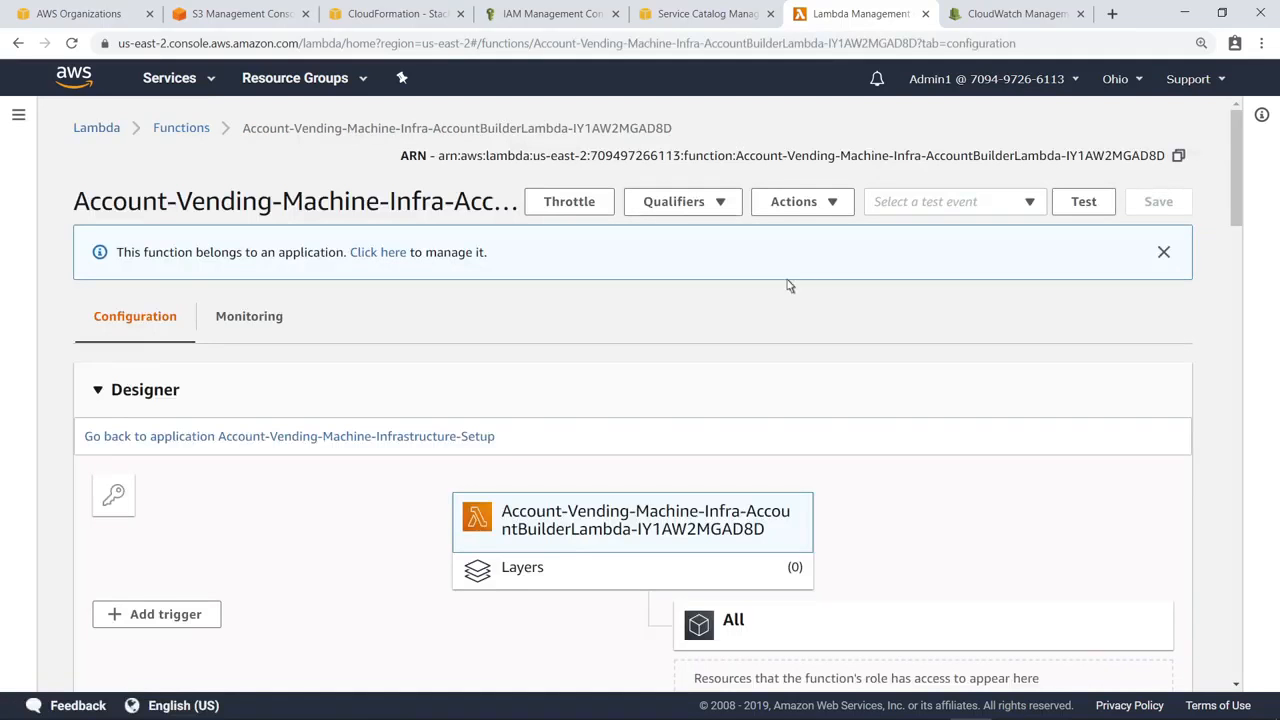
{"action": "left_click", "coordinate": [1178, 155]}
{"action": "left_click", "coordinate": [662, 16]}
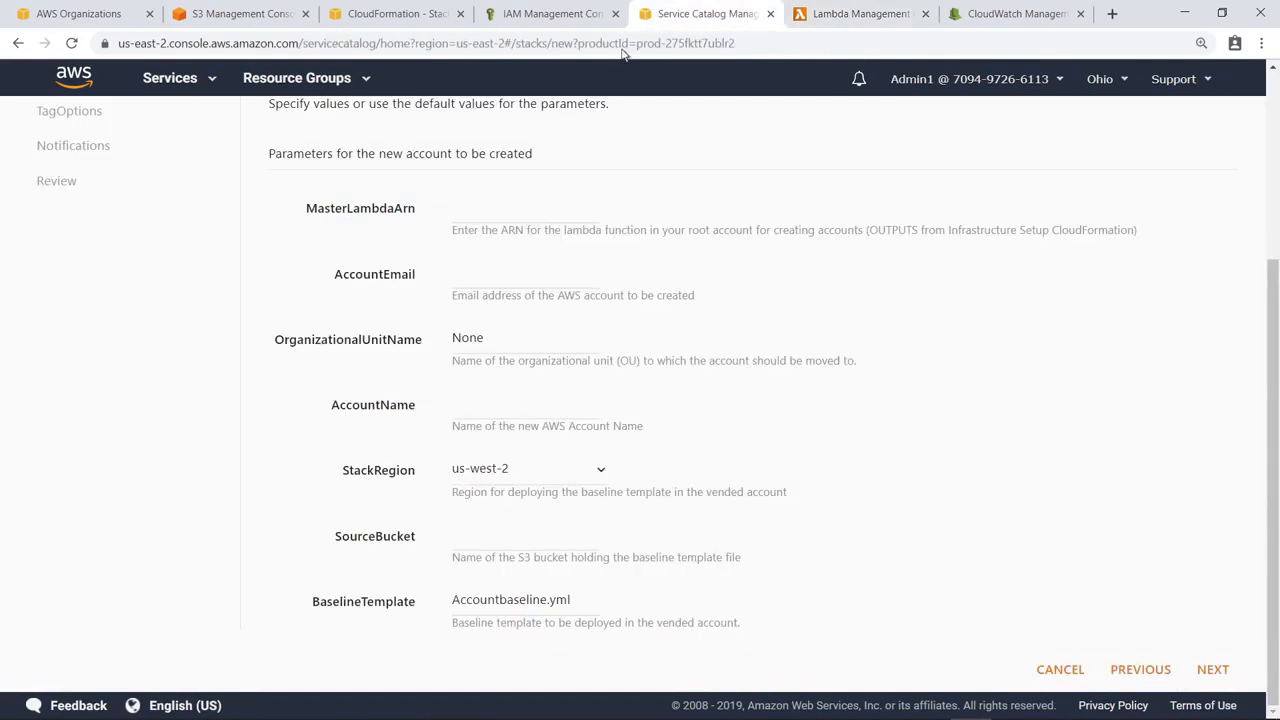
{"action": "left_click", "coordinate": [460, 209]}
{"action": "key", "text": "ctrl+v"}
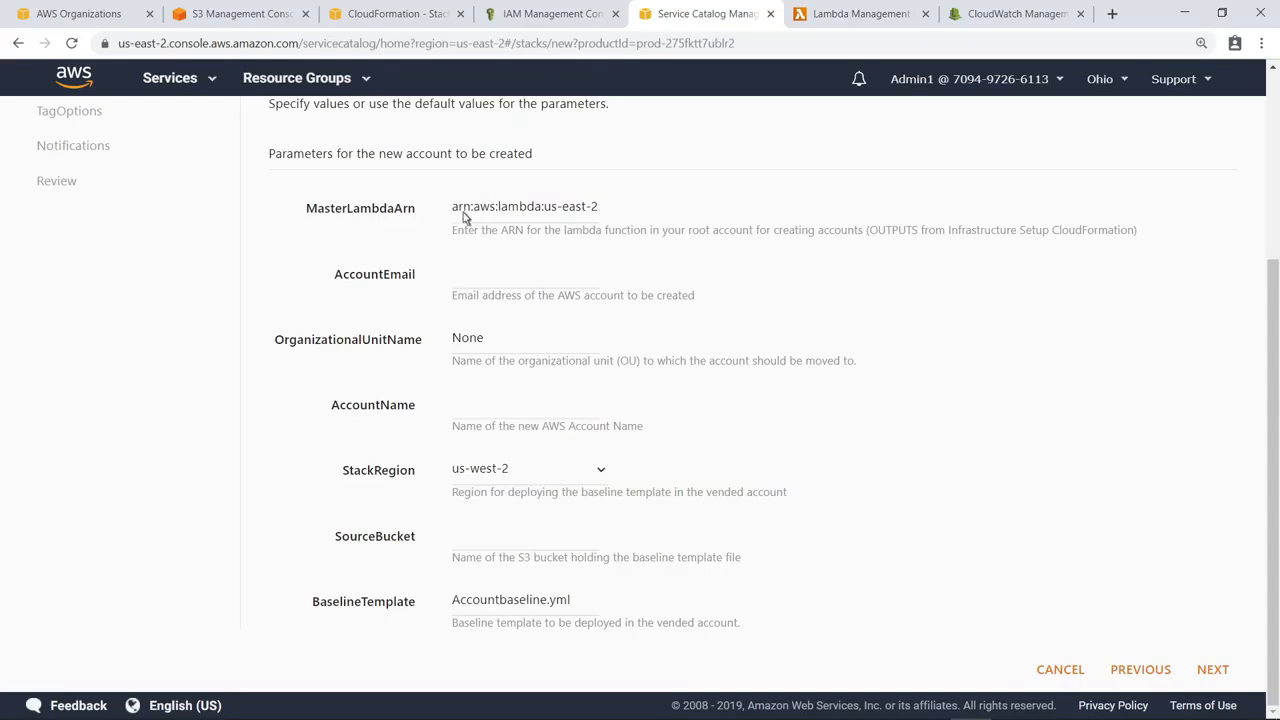
Enter the new account's email address in AccountEmail and set AccountName to Account-001.
{"action": "left_click", "coordinate": [500, 277]}
{"action": "type", "text": "account-001@example.com"}
{"action": "left_click", "coordinate": [477, 414]}
{"action": "type", "text": "Account-001"}
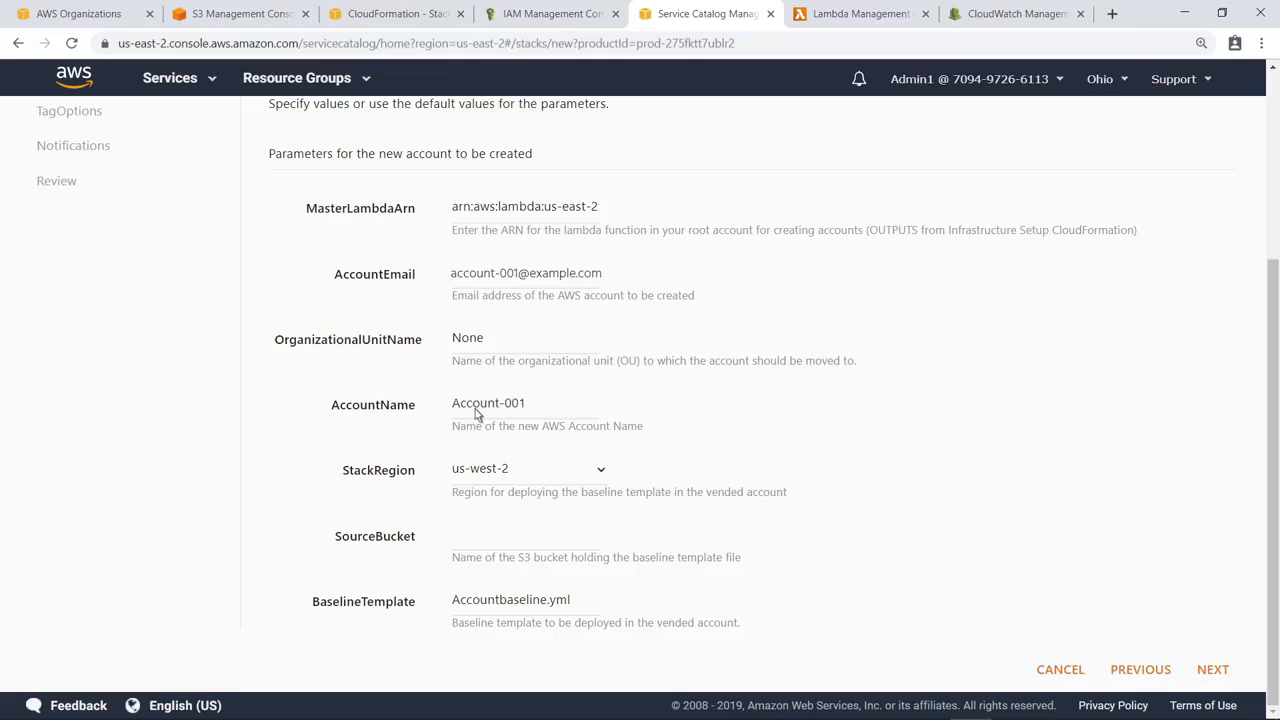
Set StackRegion to us-east-2 and SourceBucket to aws-account-vending-machine.
{"action": "left_click", "coordinate": [598, 474]}
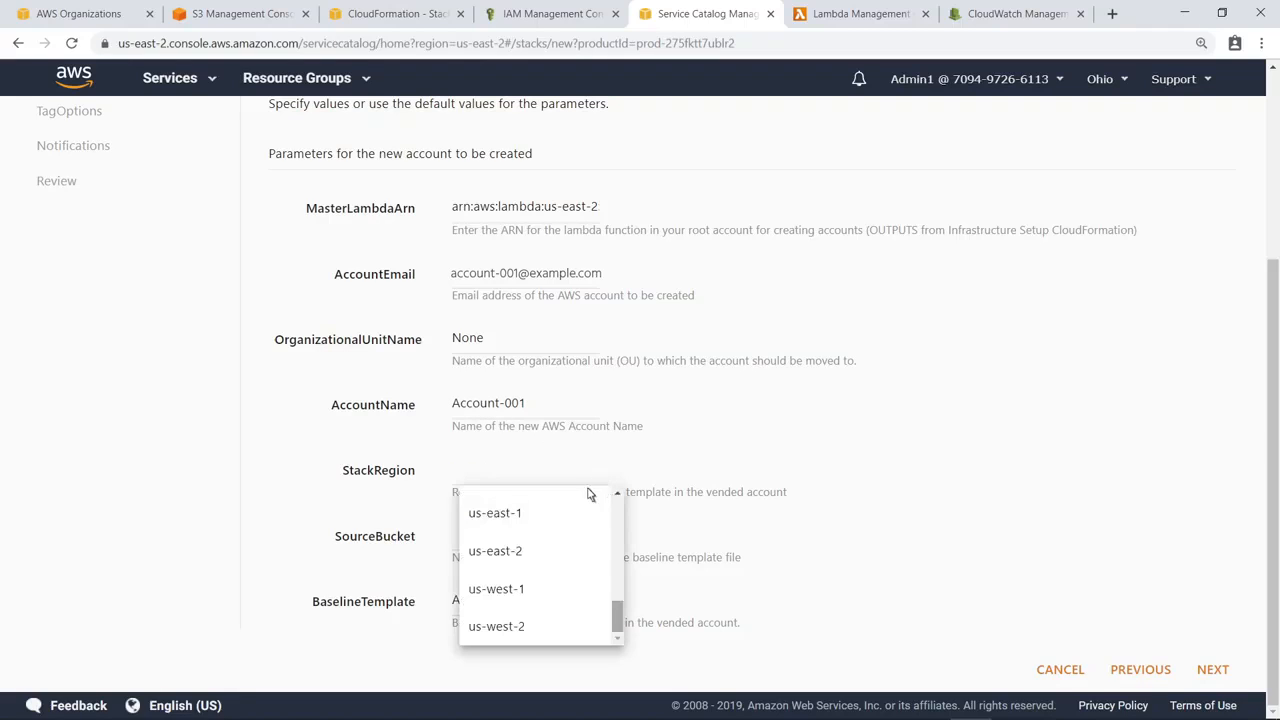
{"action": "left_click", "coordinate": [528, 553]}
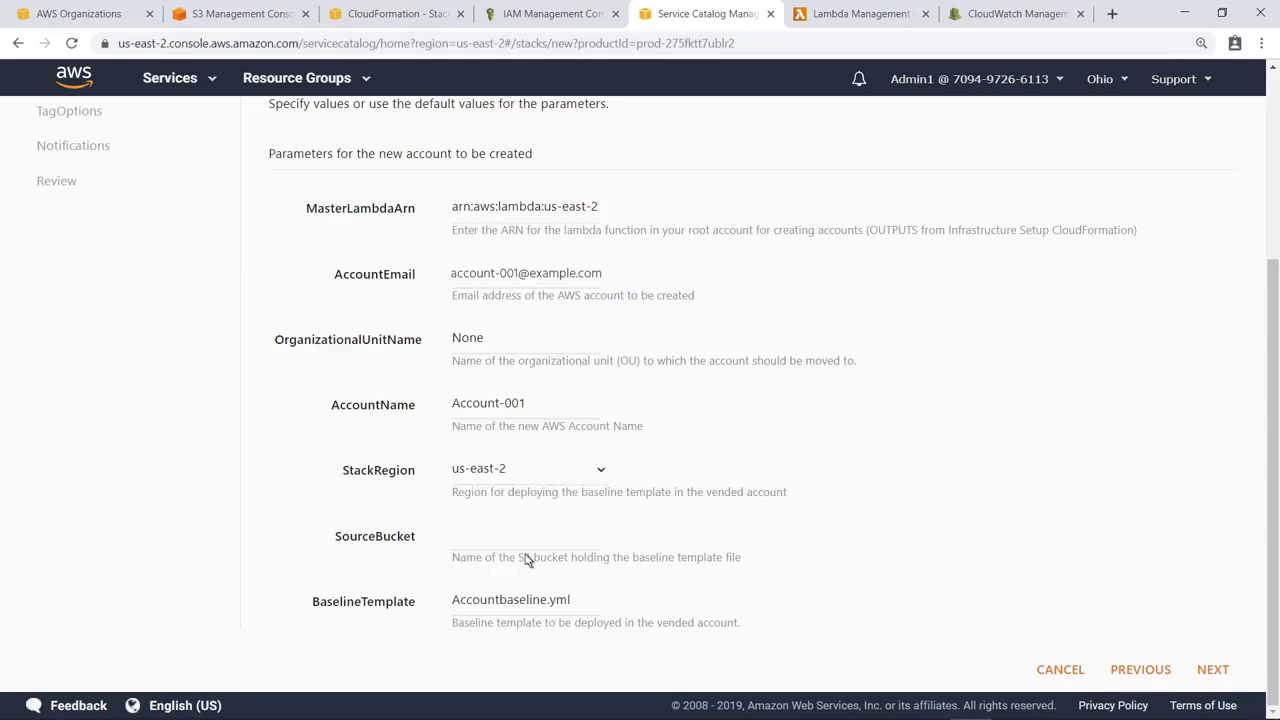
{"action": "left_click", "coordinate": [473, 538]}
{"action": "type", "text": "aws-account-vending-ma"}
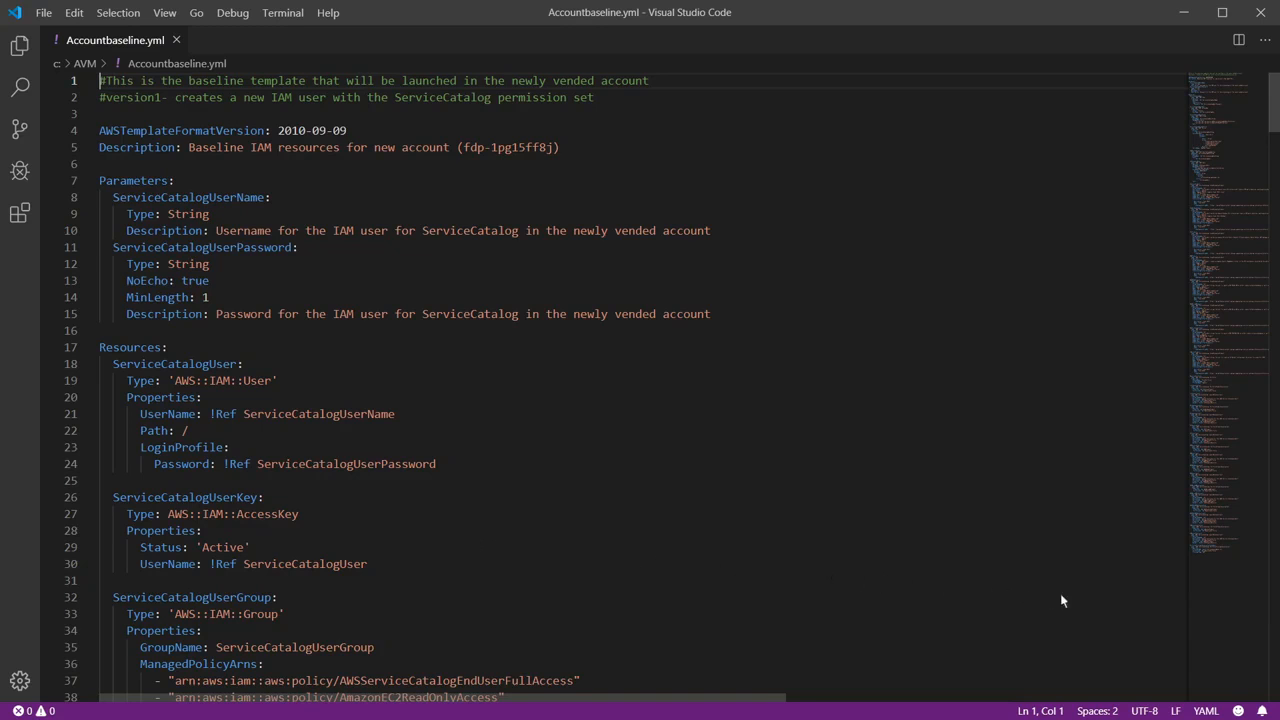
Examine Accountbaseline.yml in Visual Studio Code, including the EC2LinuxProduct resource and its LoadTemplateFromURL entry, and return to the product launch.
{"action": "scroll", "coordinate": [1275, 620], "scroll_direction": "down", "scroll_amount": 13}
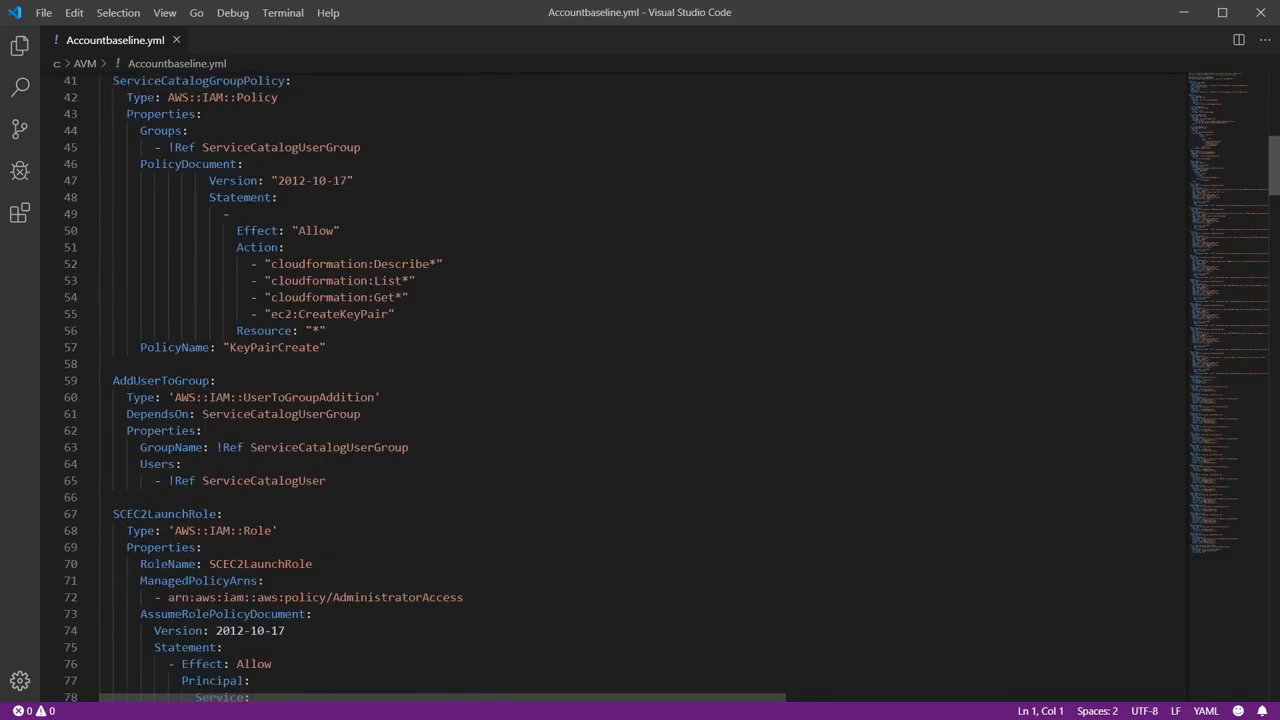
{"action": "scroll", "coordinate": [668, 390], "scroll_direction": "down", "scroll_amount": 12}
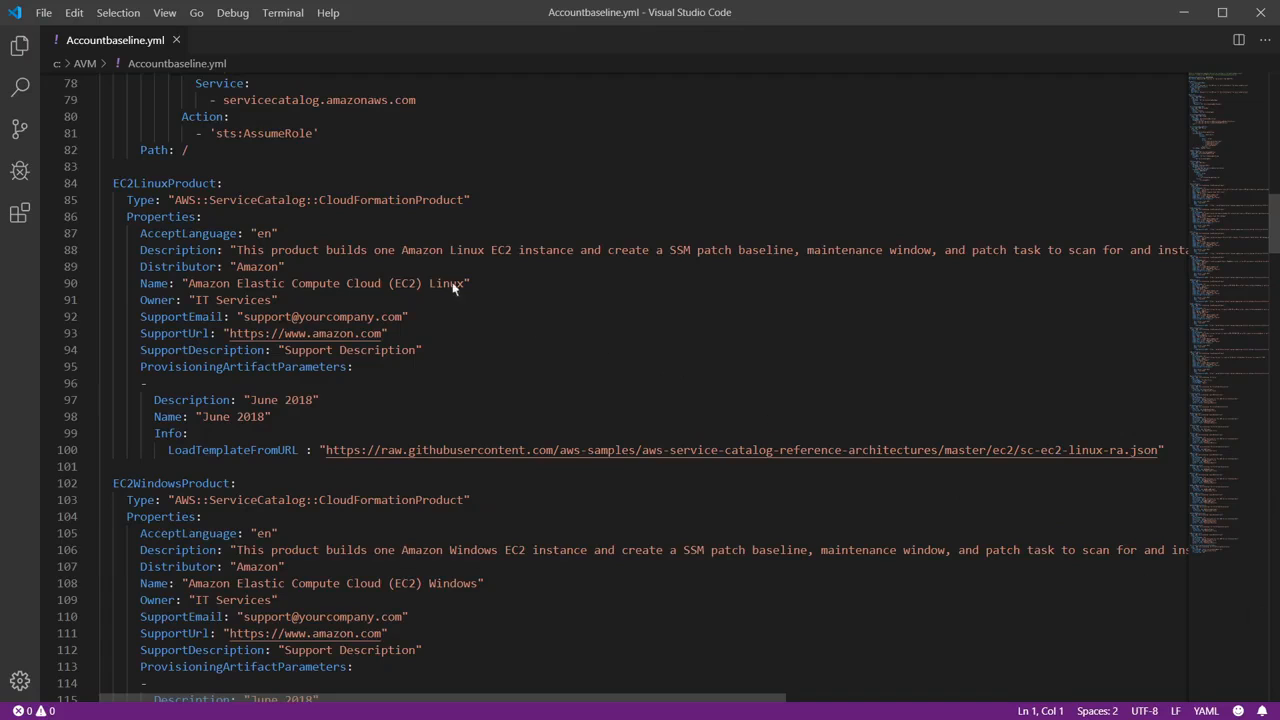
{"action": "double_click", "coordinate": [208, 184]}
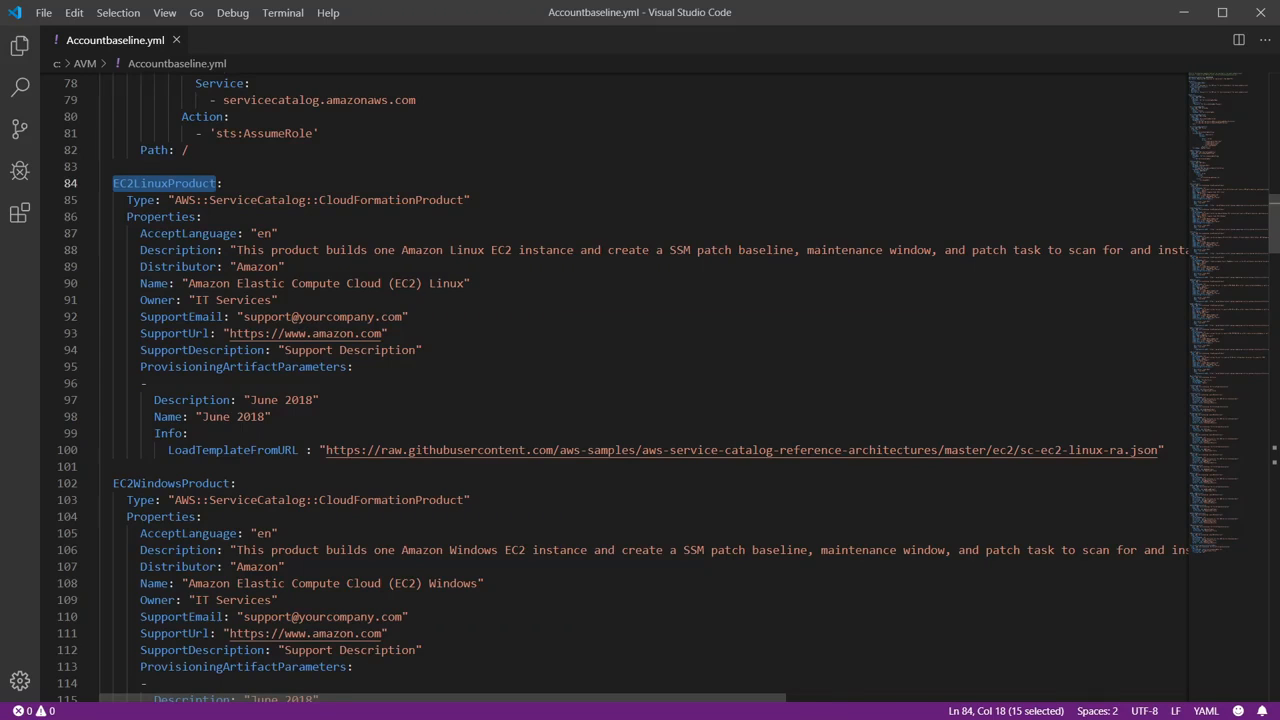
{"action": "double_click", "coordinate": [290, 451]}
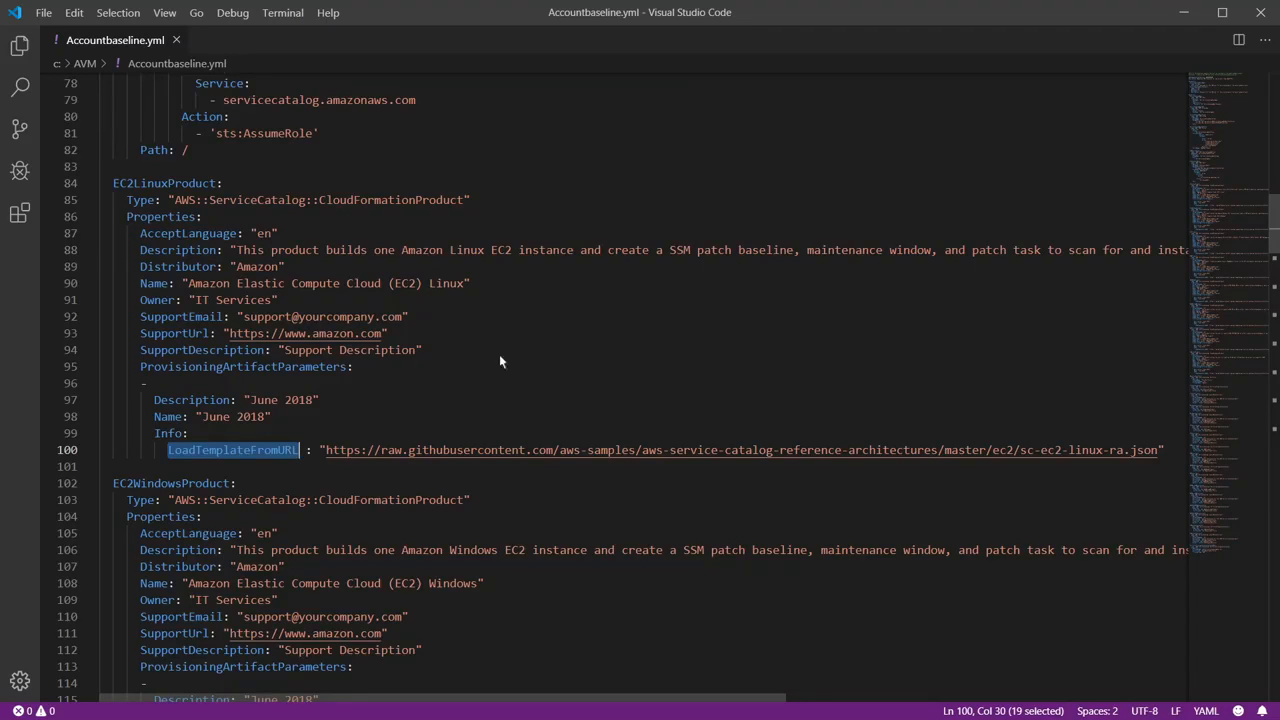
{"action": "left_click", "coordinate": [1183, 14]}
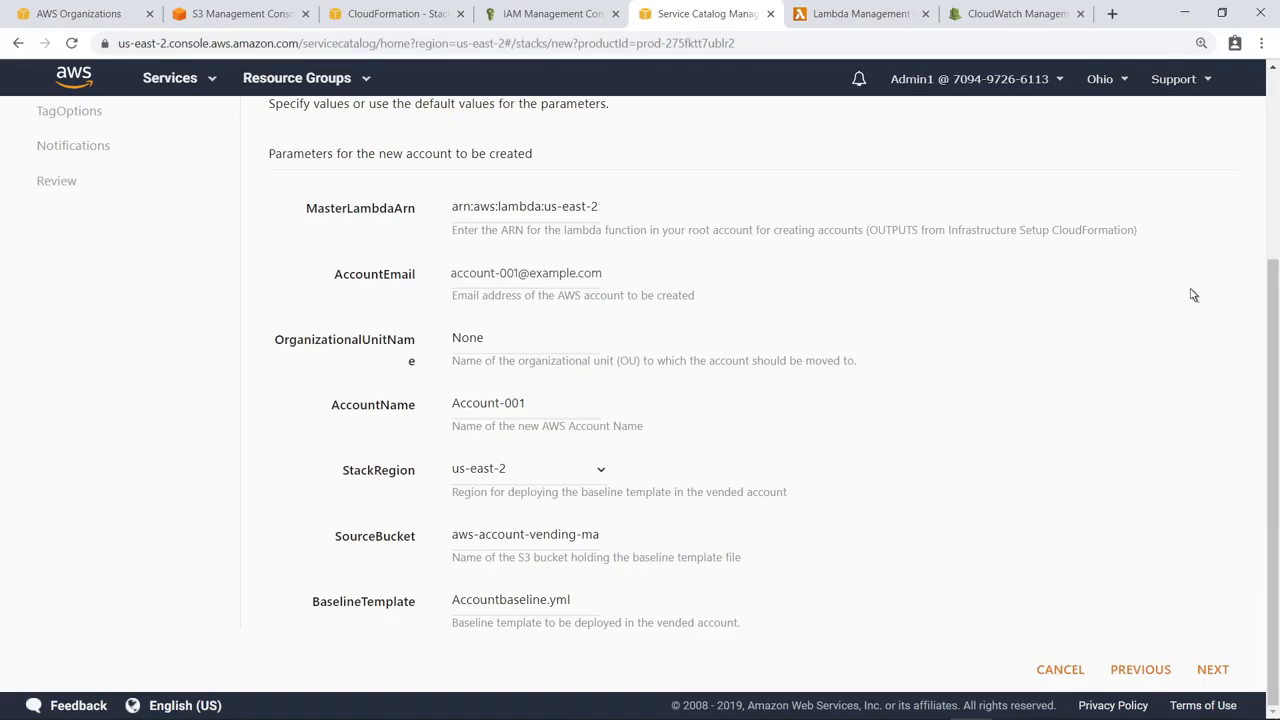
Keep the default TagOptions and leave SNS notifications disabled, review the settings, and launch the product.
{"action": "left_click", "coordinate": [1208, 670]}
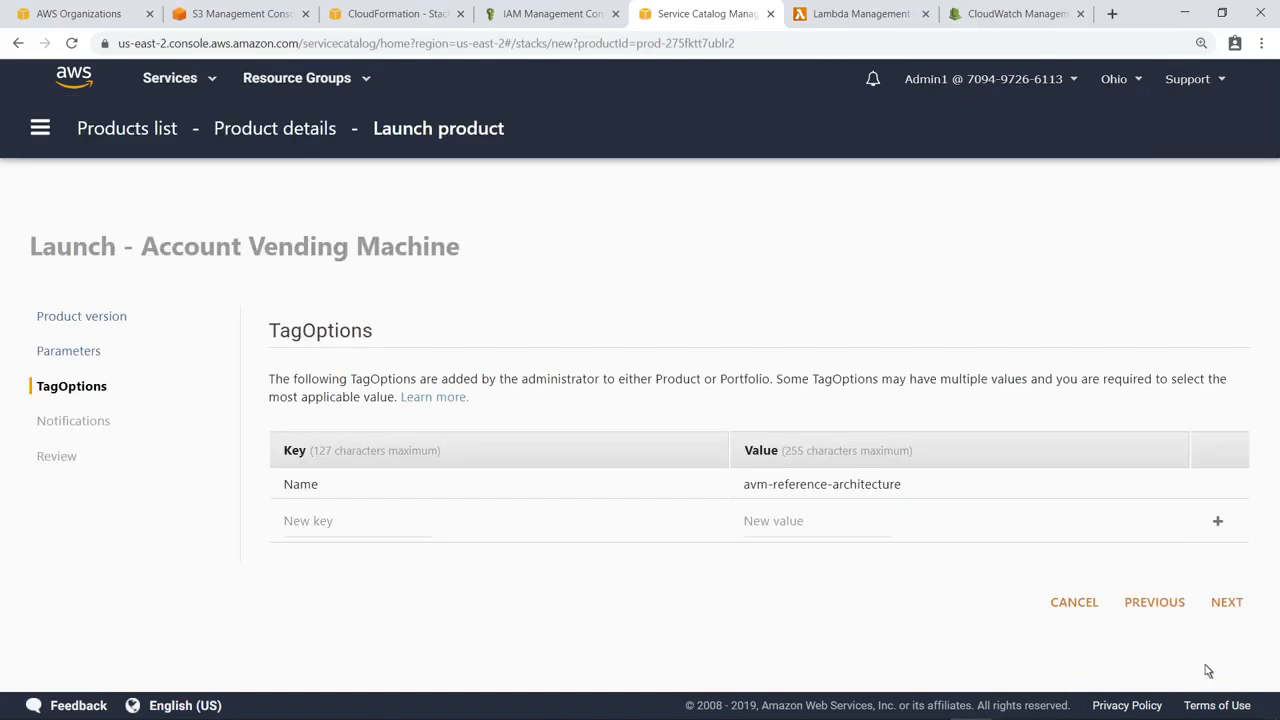
{"action": "left_click", "coordinate": [1226, 604]}
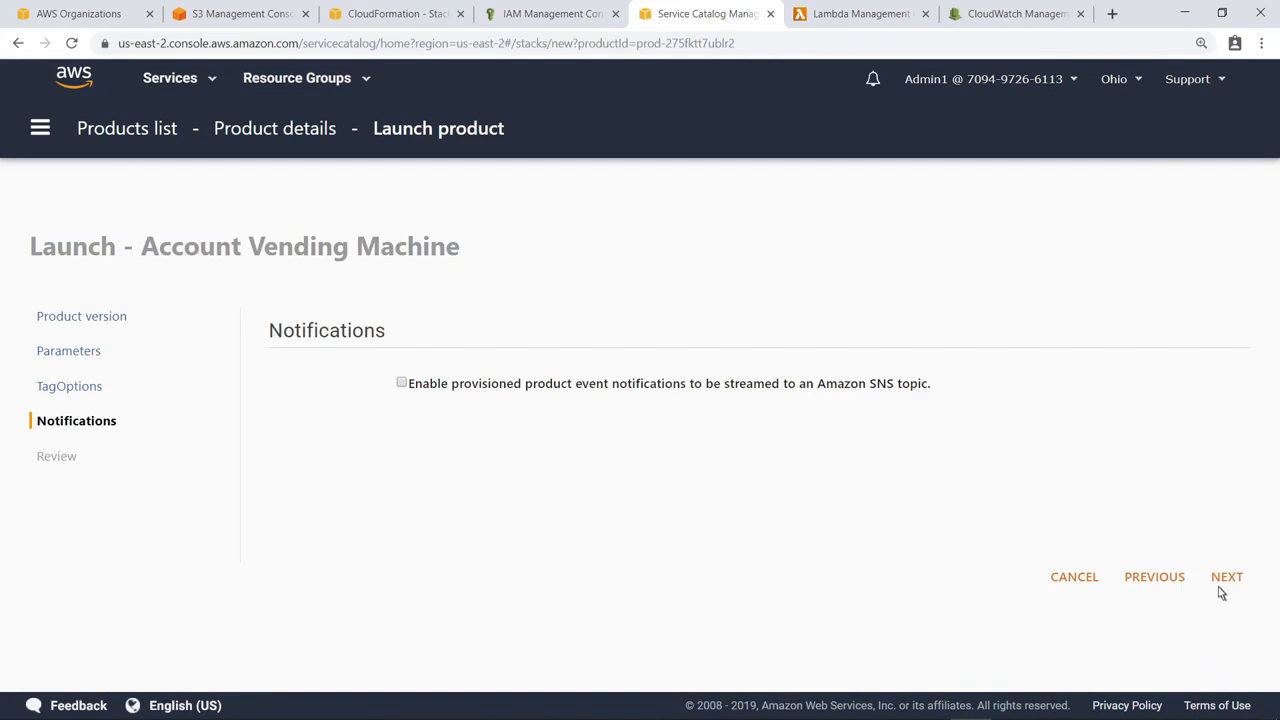
{"action": "left_click", "coordinate": [1222, 584]}
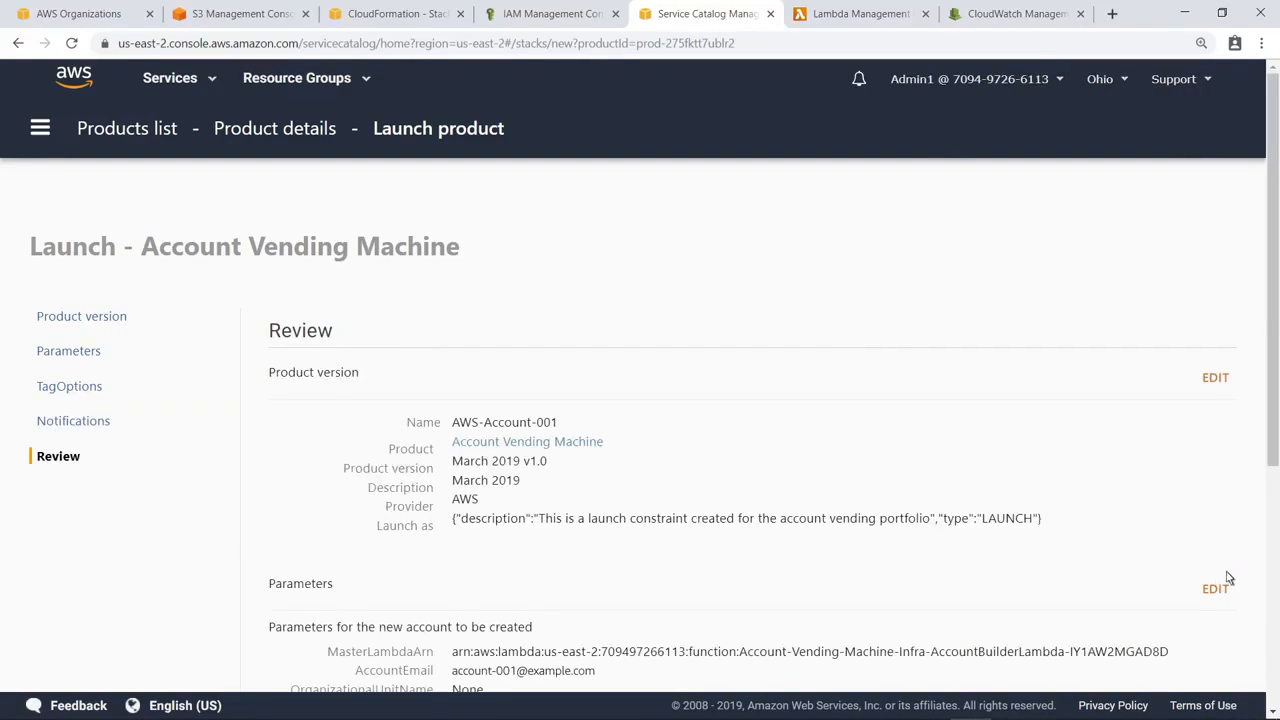
{"action": "left_click", "coordinate": [1273, 540]}
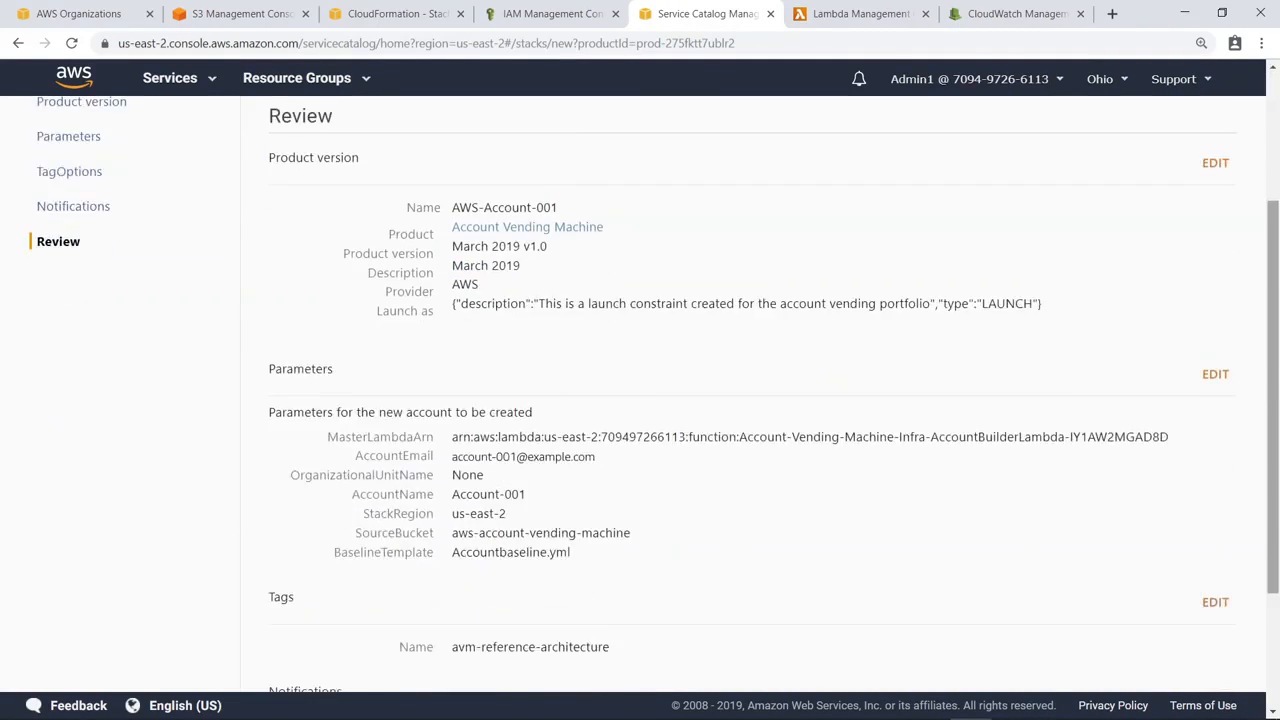
{"action": "left_click", "coordinate": [1185, 671]}
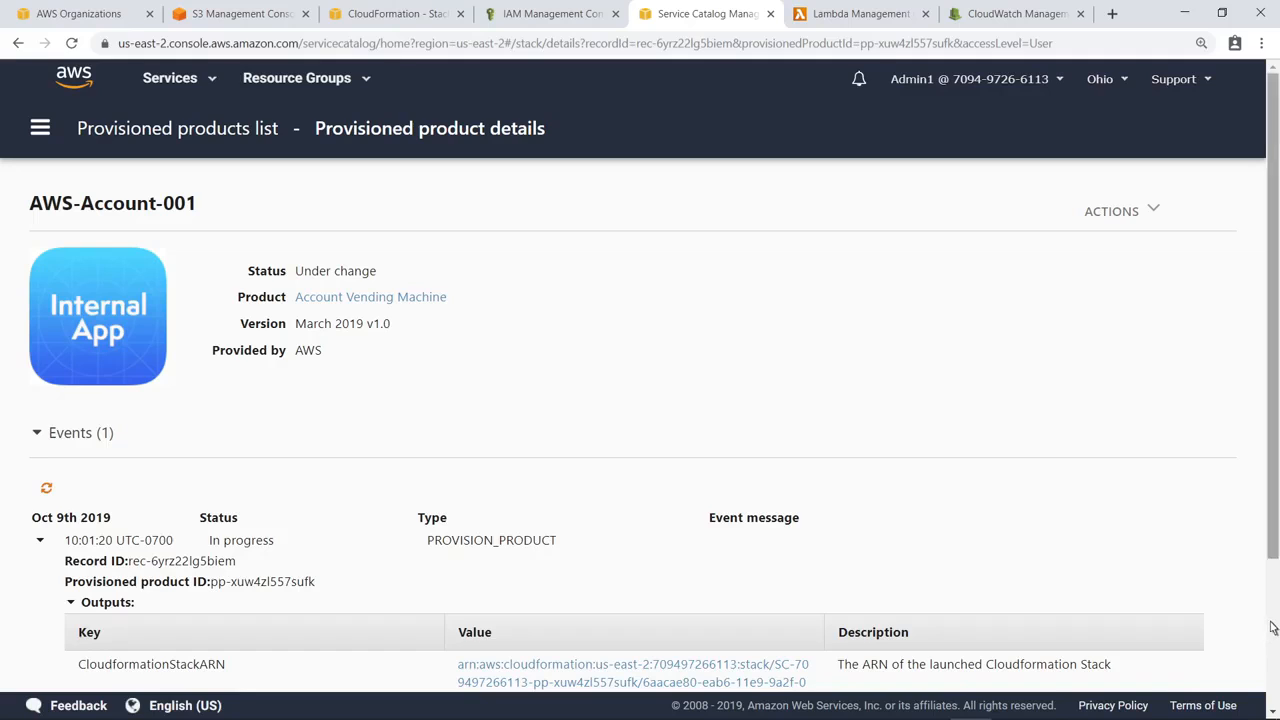
Check the provisioned product's details, and refresh the events of its newly launched stack in CloudFormation.
{"action": "scroll", "coordinate": [1272, 627], "scroll_direction": "down", "scroll_amount": 2}
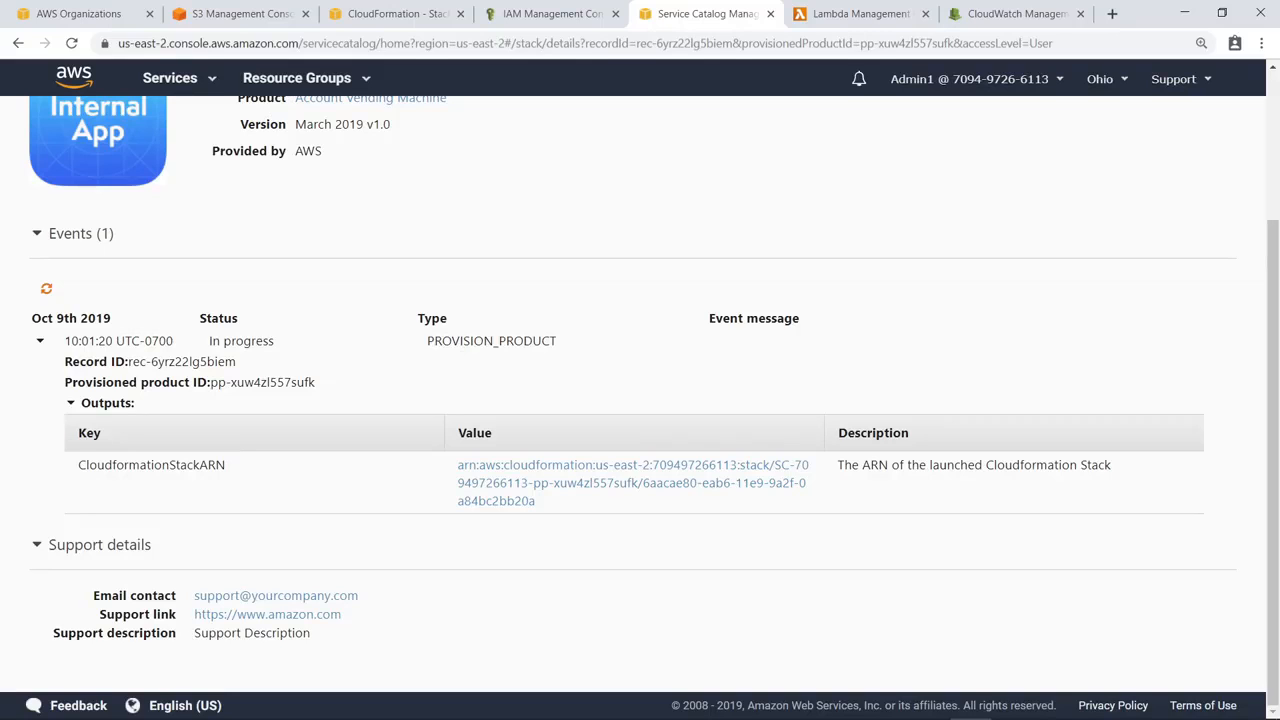
{"action": "left_click", "coordinate": [400, 16]}
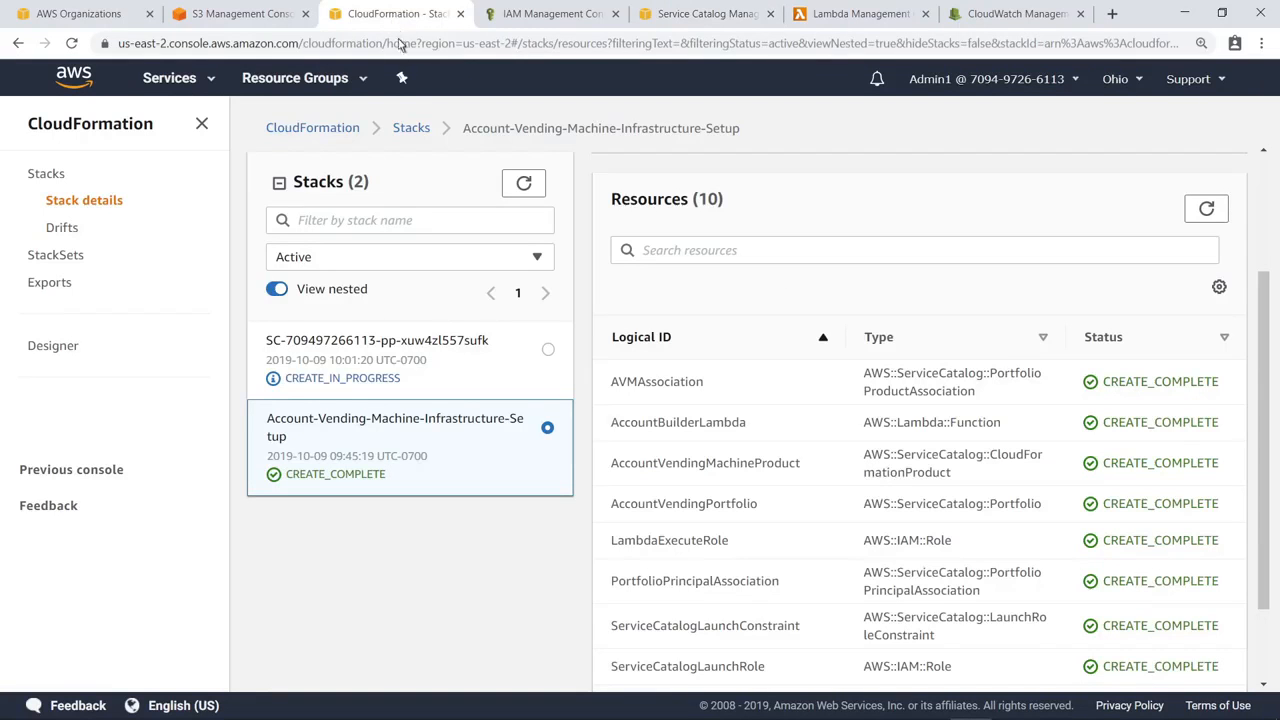
{"action": "left_click", "coordinate": [500, 355]}
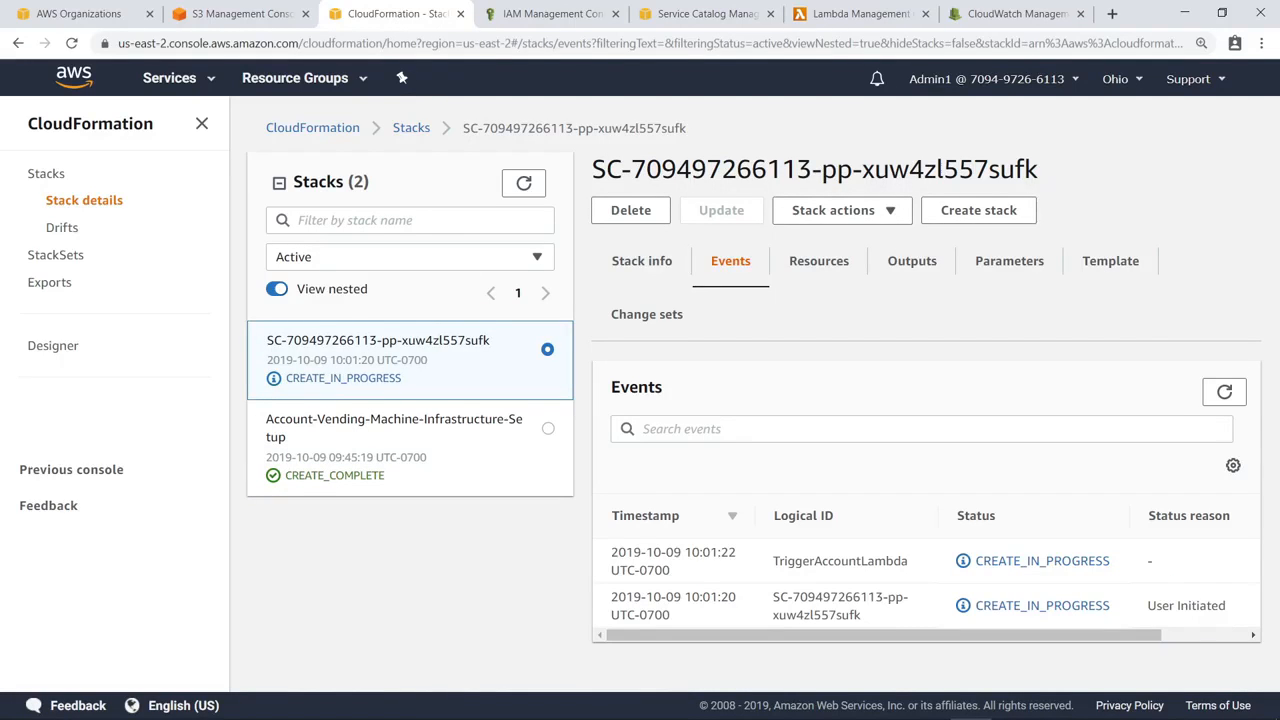
{"action": "left_click", "coordinate": [1225, 392]}
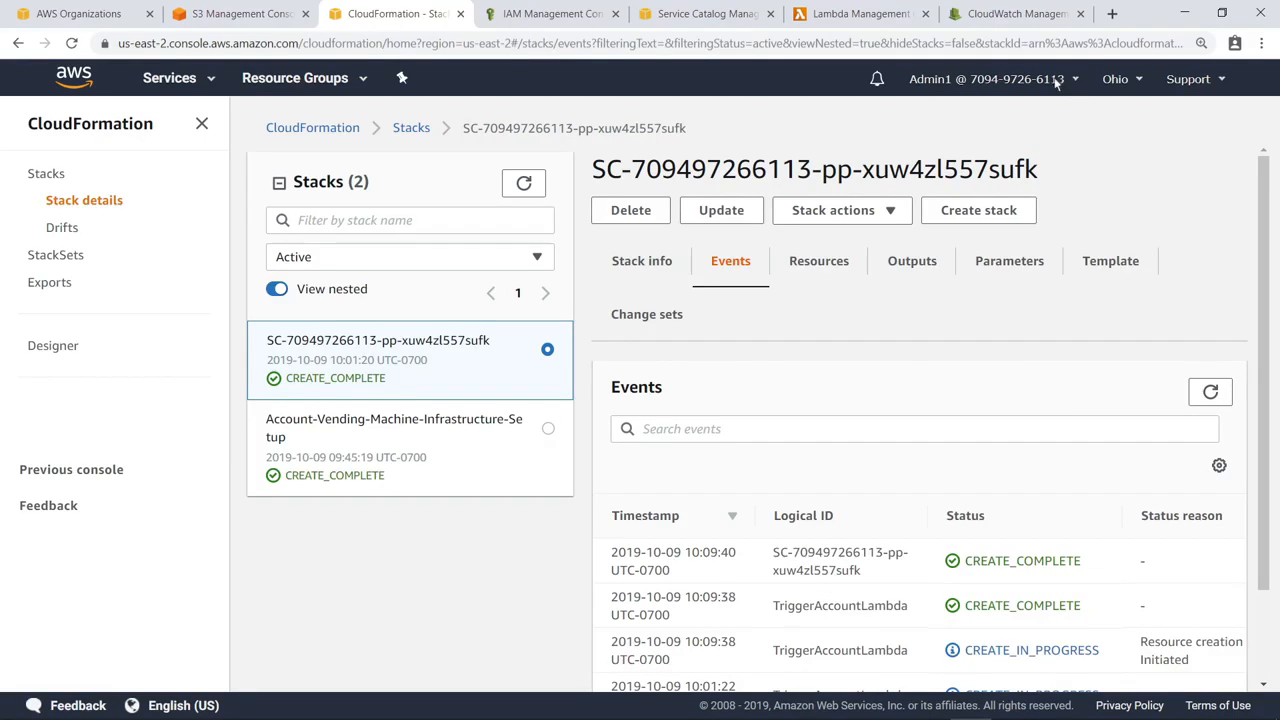
Examine the older log stream in the AccountBuilderLambda log group in CloudWatch through to its last events.
{"action": "left_click", "coordinate": [1018, 14]}
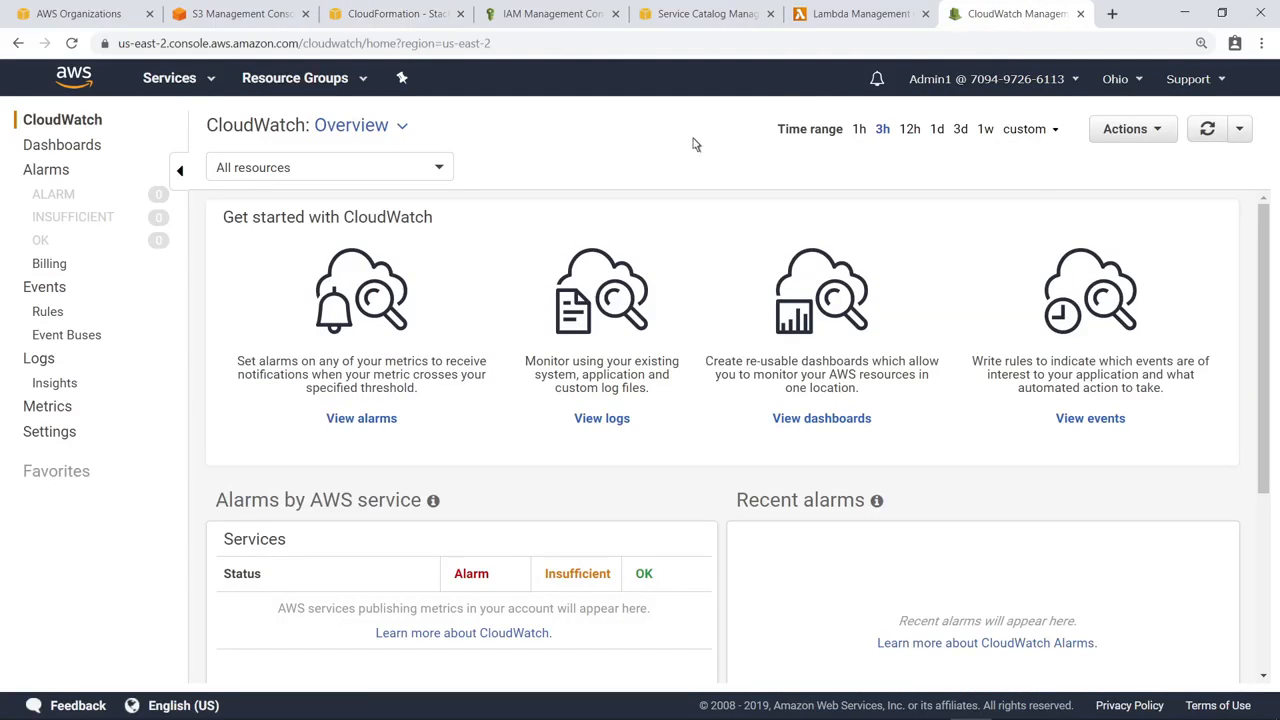
{"action": "left_click", "coordinate": [40, 359]}
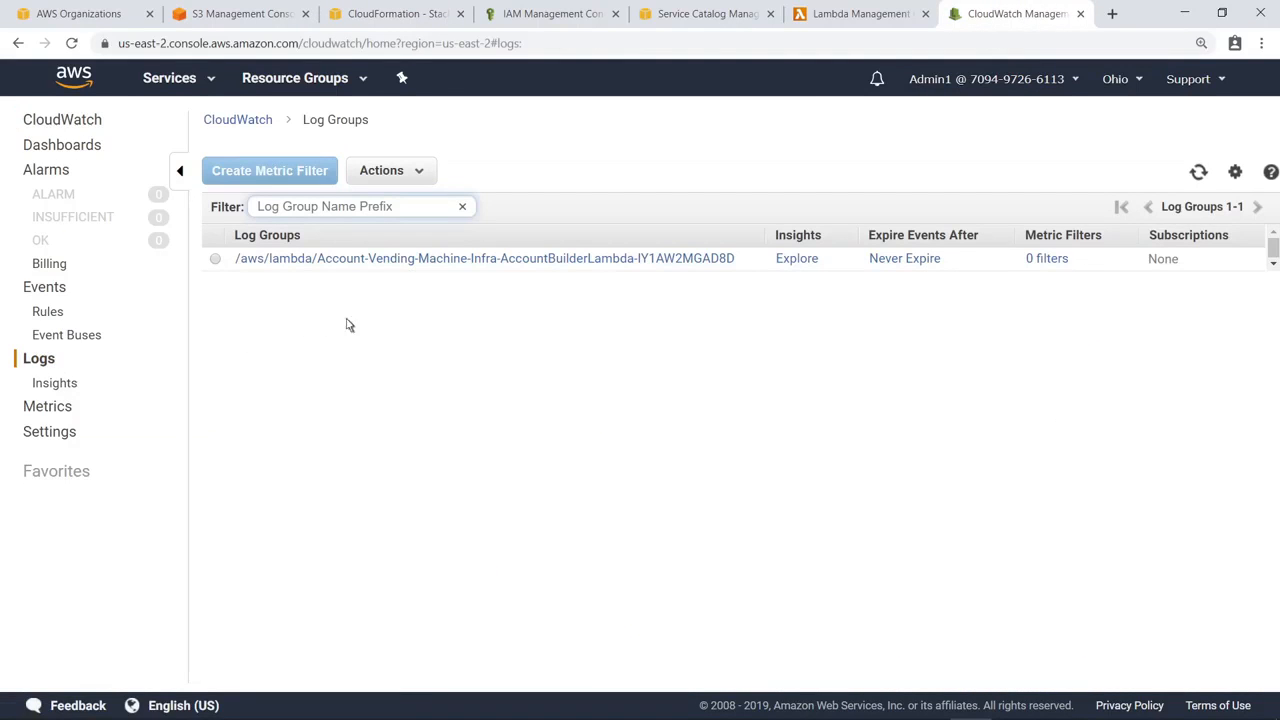
{"action": "left_click", "coordinate": [729, 259]}
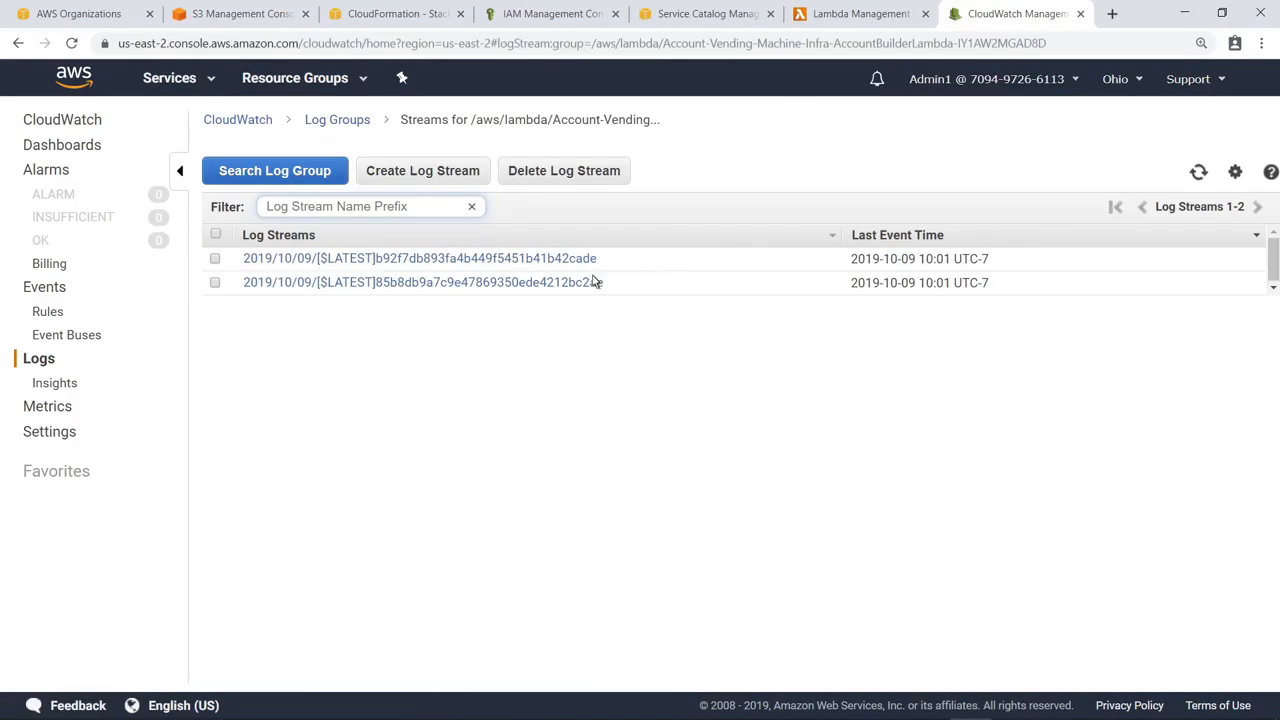
{"action": "left_click", "coordinate": [462, 284]}
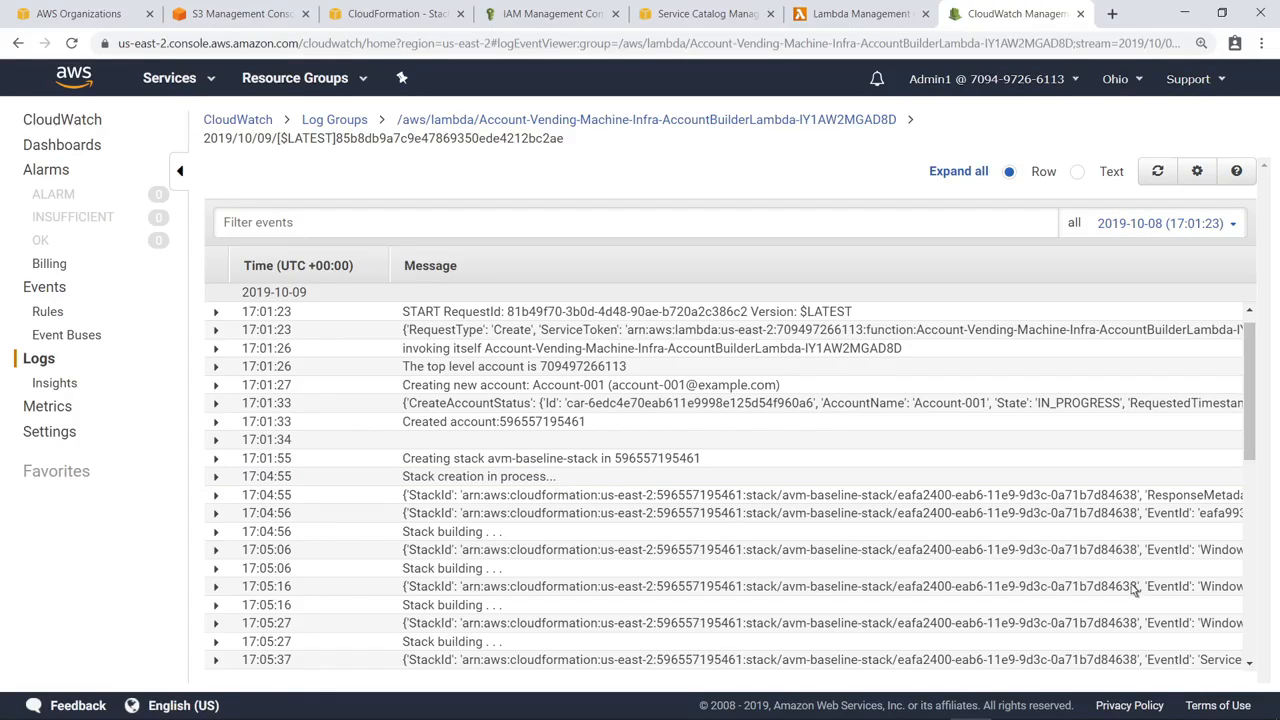
{"action": "scroll", "coordinate": [1254, 611], "scroll_direction": "down", "scroll_amount": 10}
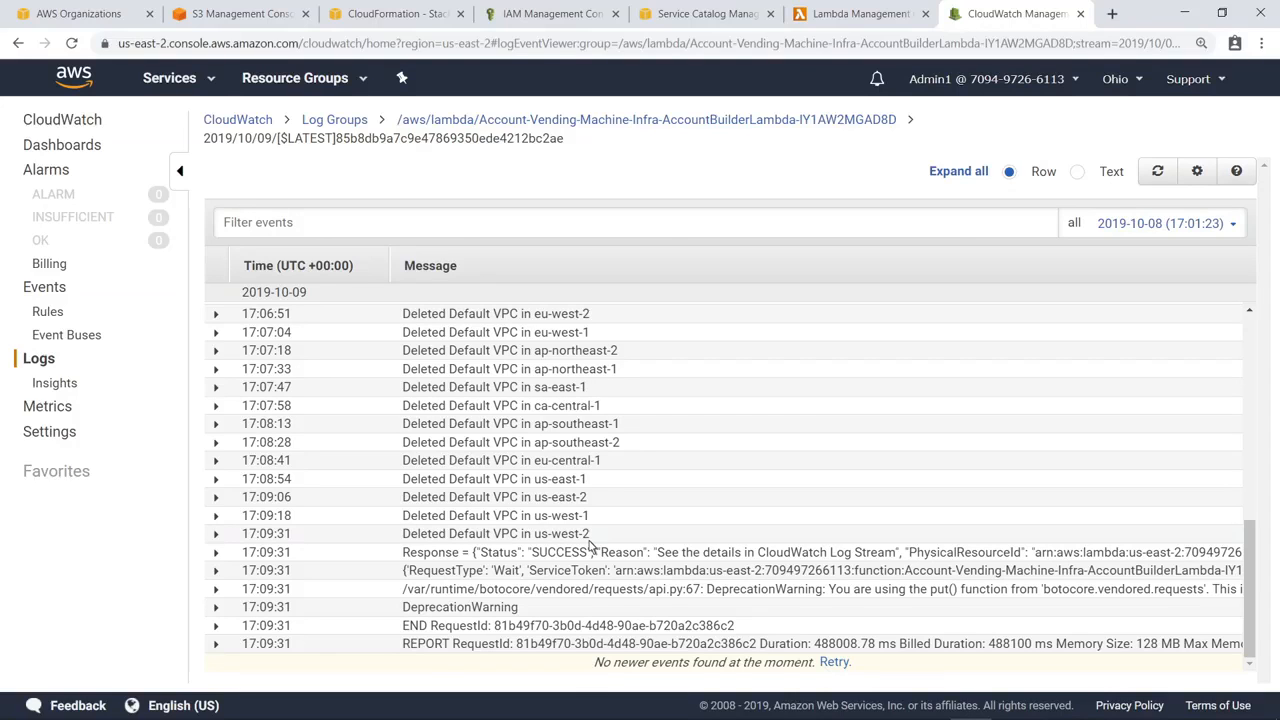
Reload the accounts list in AWS Organizations to check for the newly created account.
{"action": "left_click", "coordinate": [125, 21]}
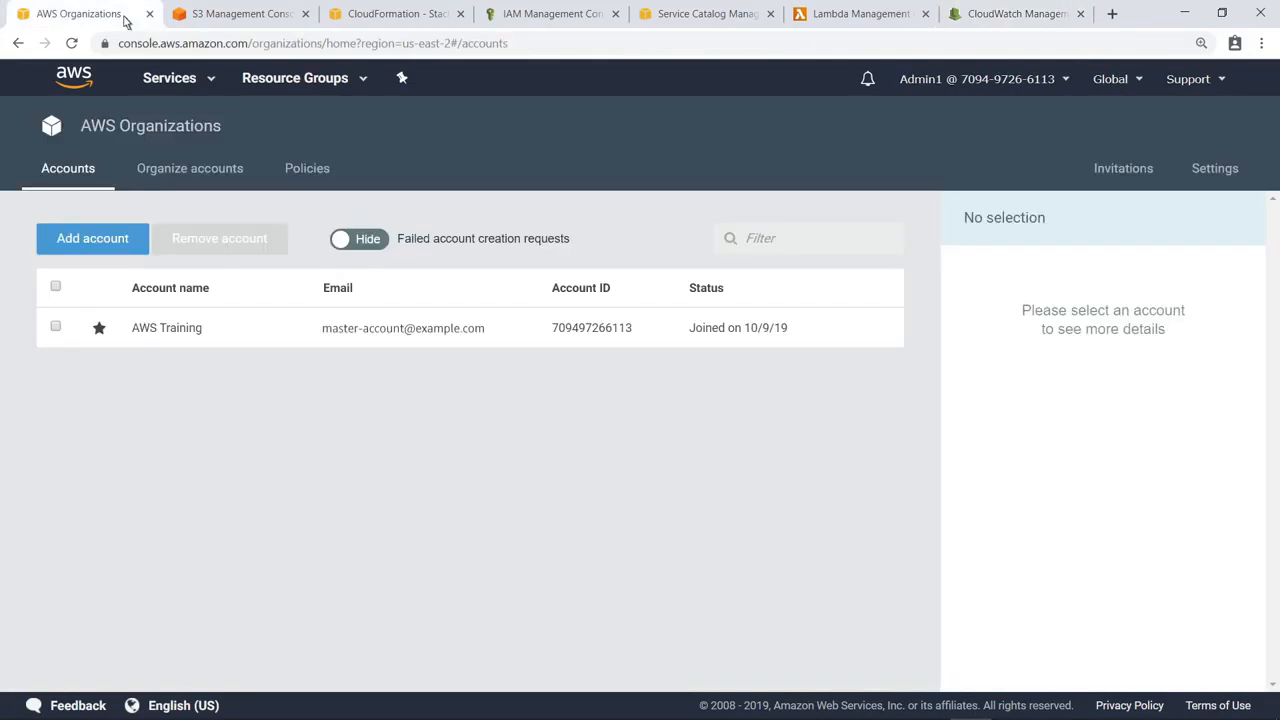
{"action": "left_click", "coordinate": [74, 44]}
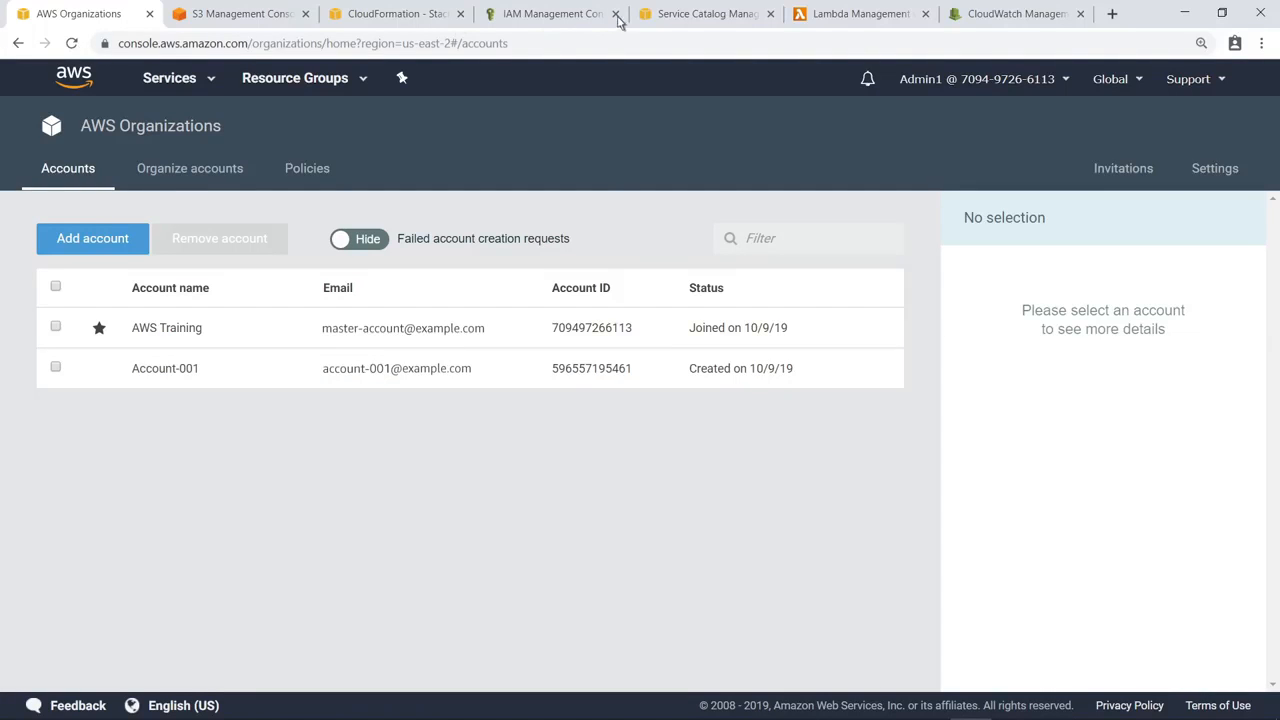
Check the Username and LoginURL outputs of the provisioned account vending product in Service Catalog.
{"action": "left_click", "coordinate": [663, 20]}
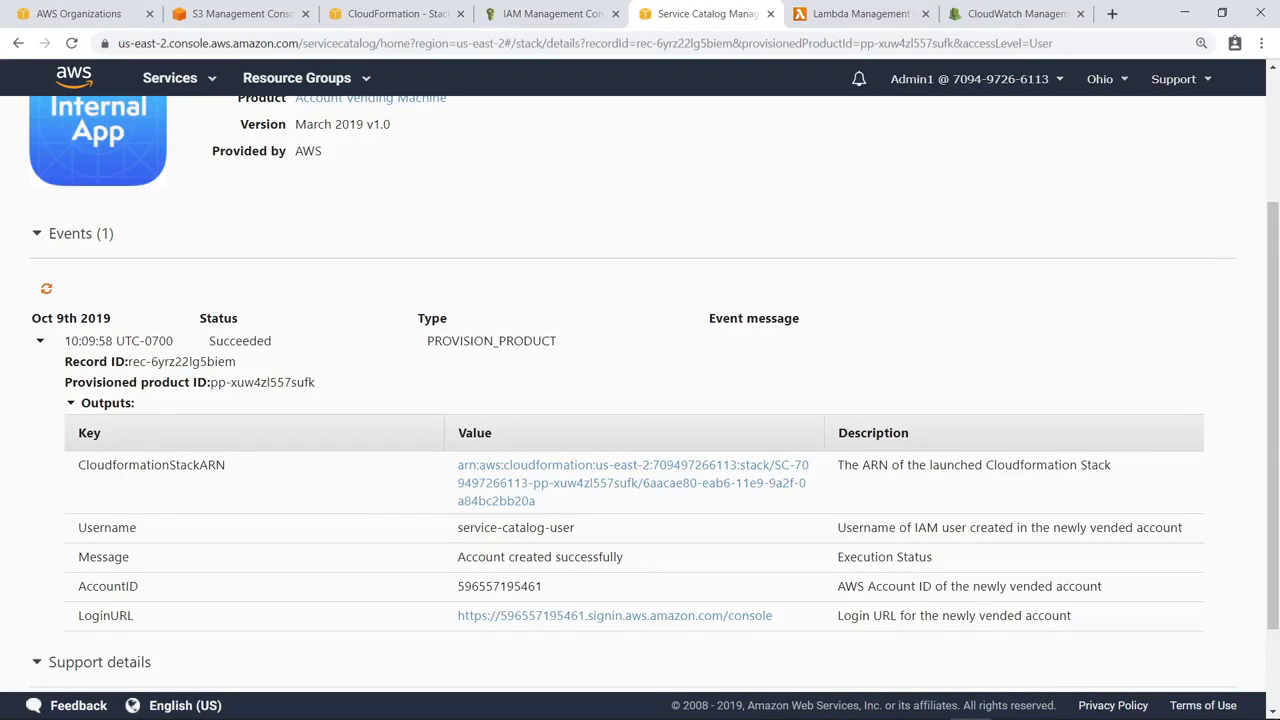
{"action": "triple_click", "coordinate": [576, 534]}
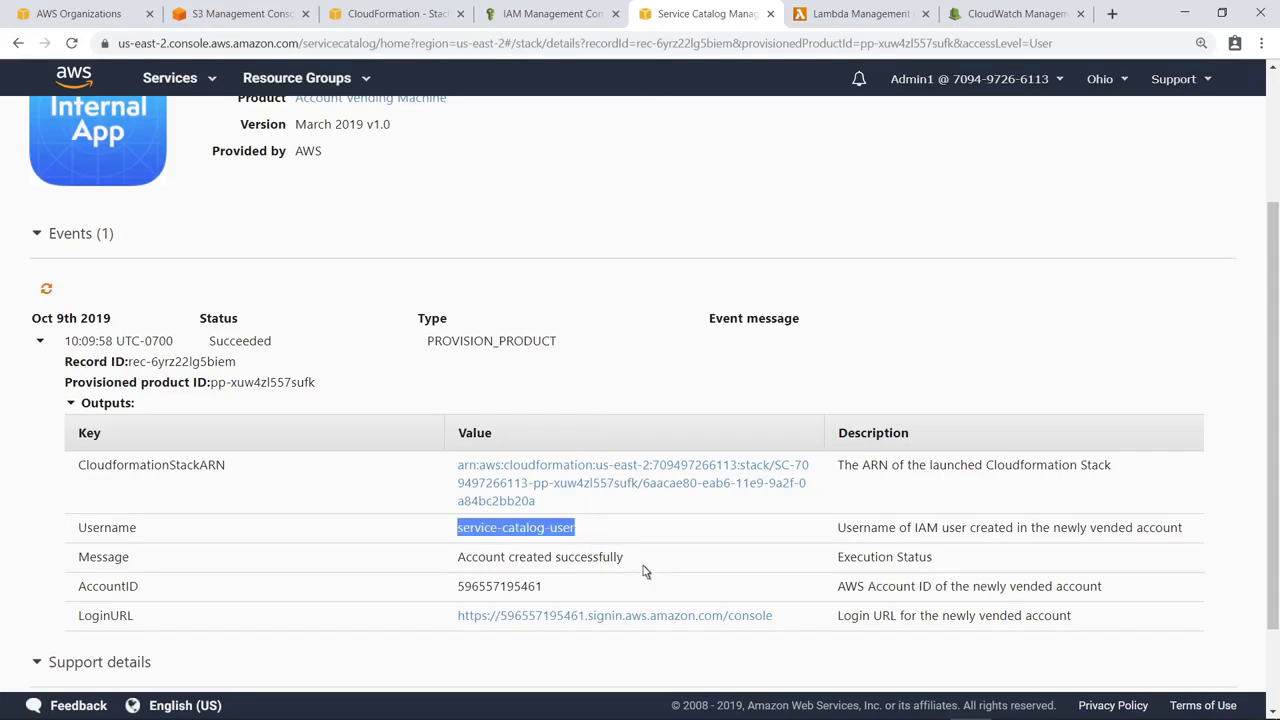
{"action": "triple_click", "coordinate": [773, 617]}
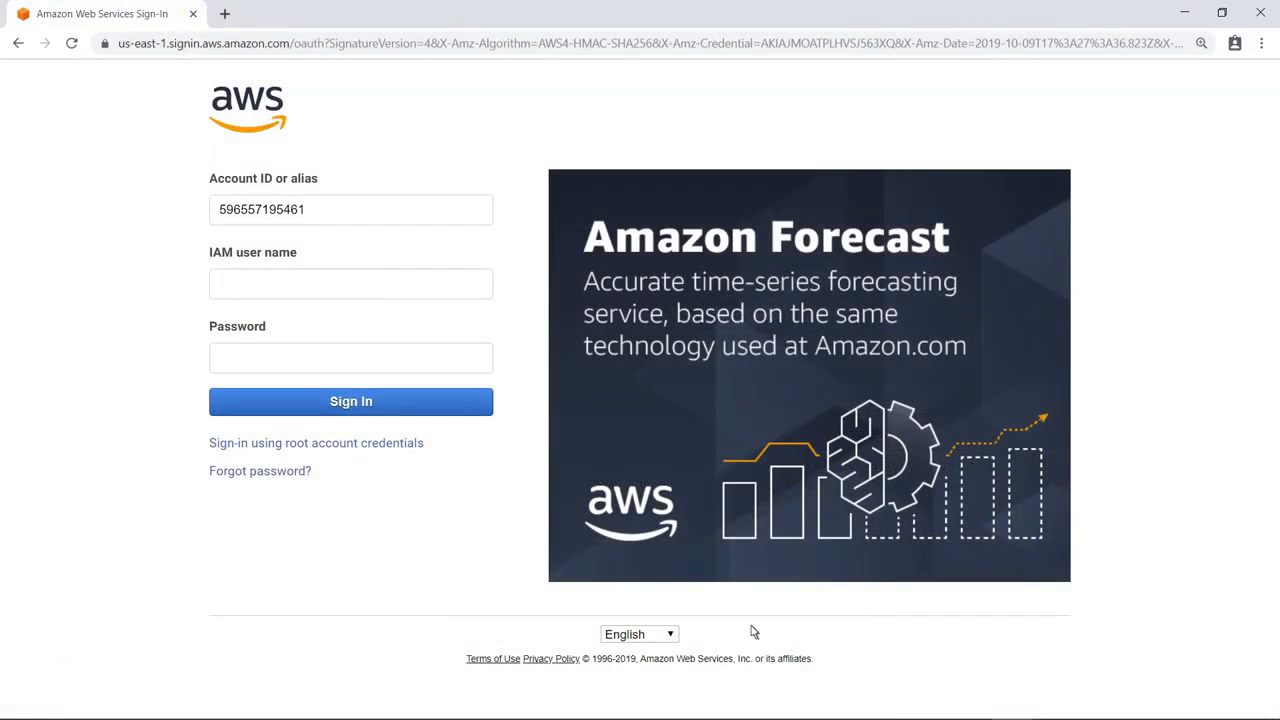
Sign in to the newly vended account as IAM user service-catalog-user with the account password.
{"action": "left_click", "coordinate": [254, 291]}
{"action": "type", "text": "se"}
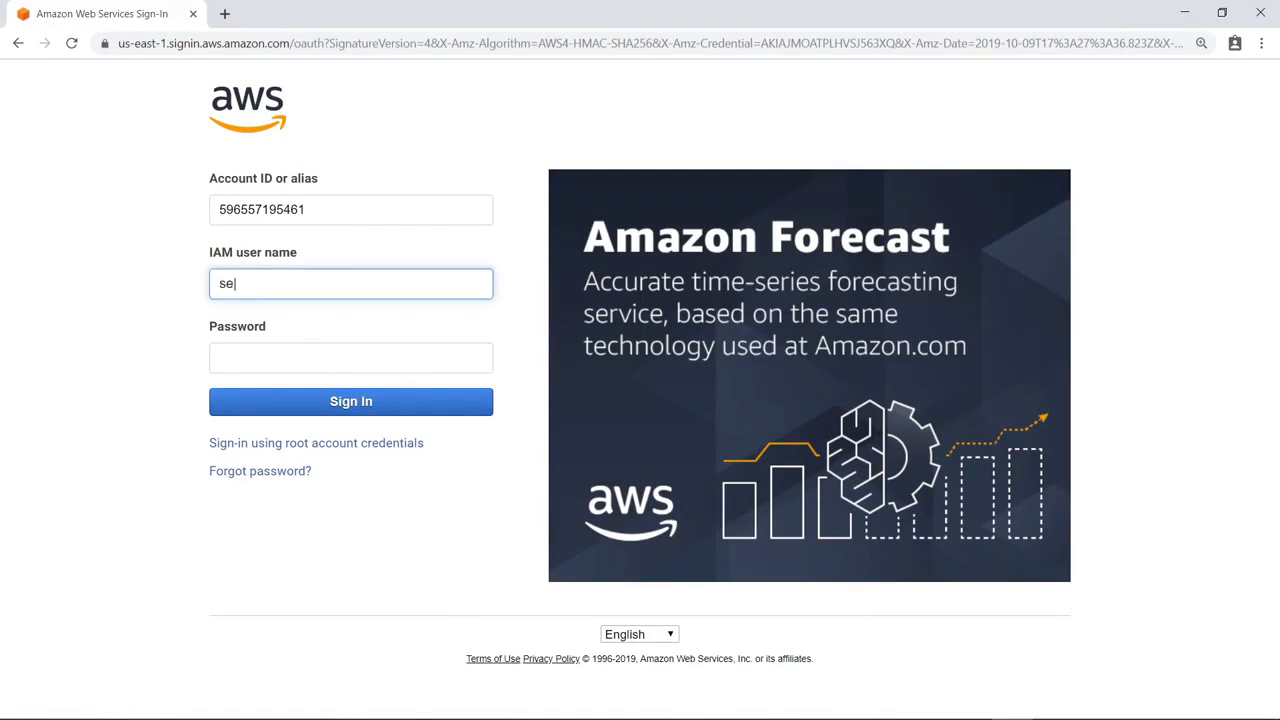
{"action": "type", "text": "rvice-catalog-user"}
{"action": "left_click", "coordinate": [221, 360]}
{"action": "type", "text": "••••••••••••••••••••"}
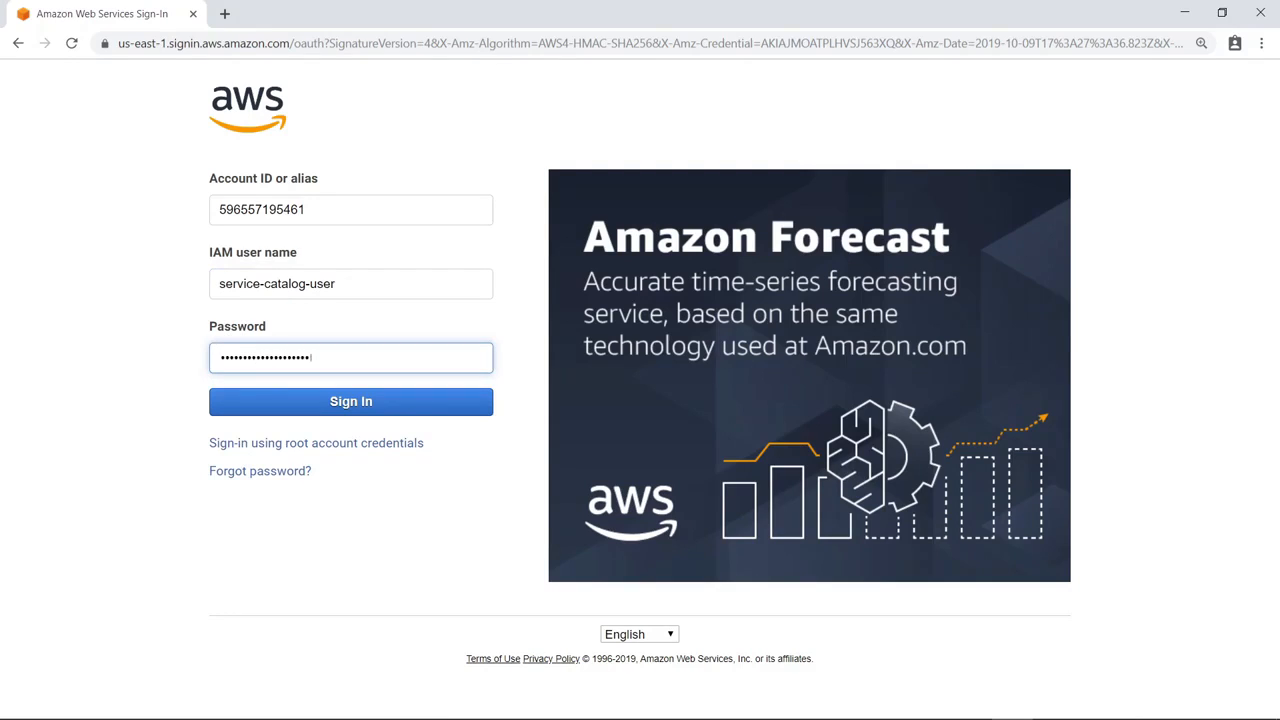
{"action": "left_click", "coordinate": [306, 407]}
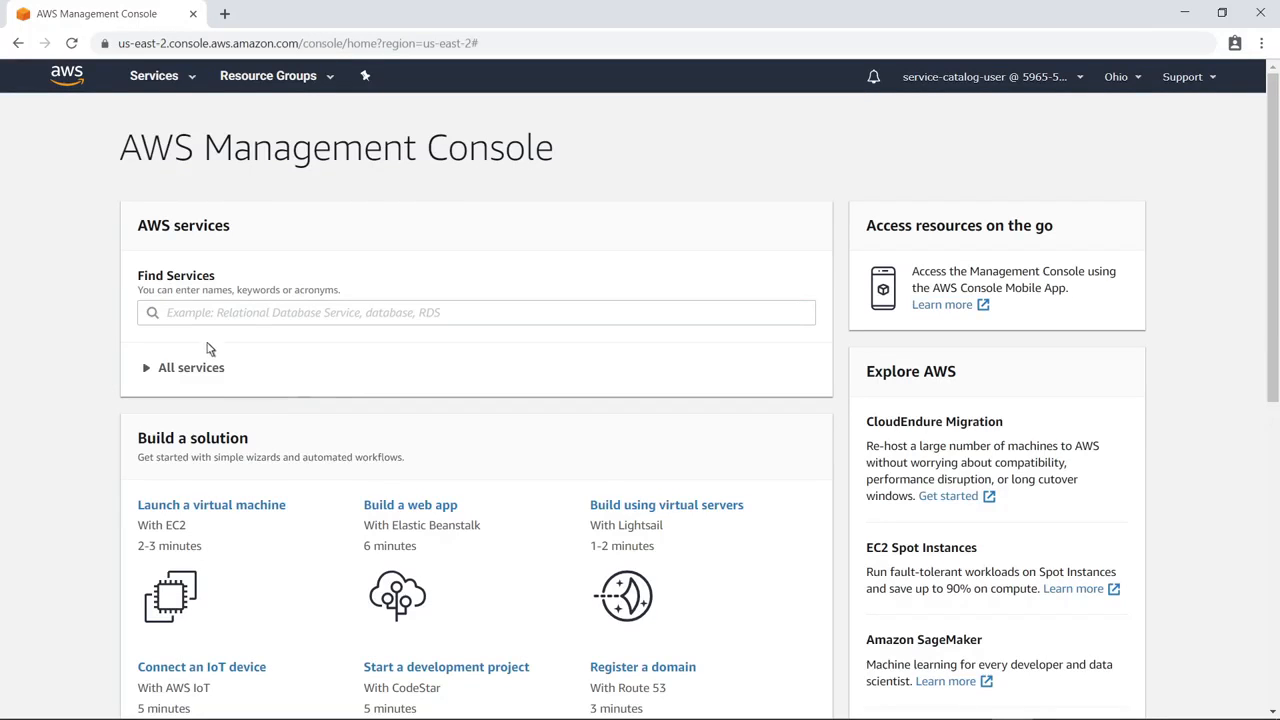
Find the Service Catalog service in the new account and review its whole products list.
{"action": "left_click", "coordinate": [167, 318]}
{"action": "type", "text": "Service Catalog"}
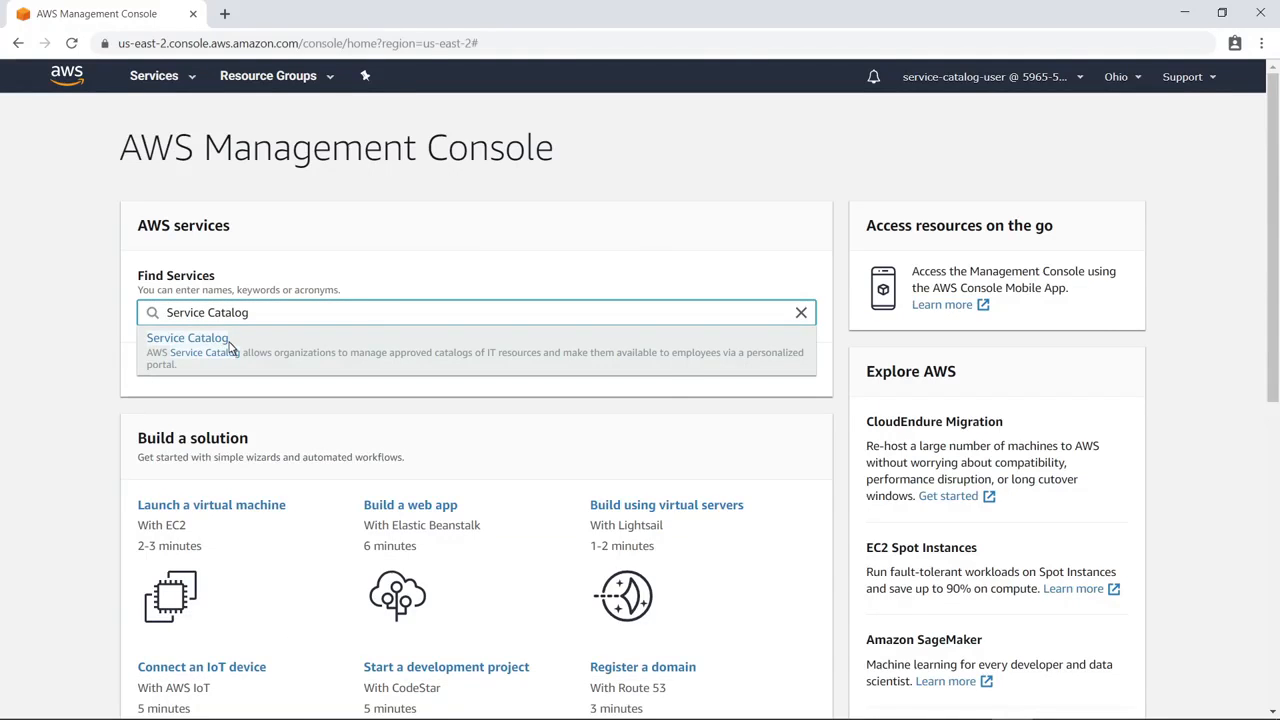
{"action": "left_click", "coordinate": [230, 346]}
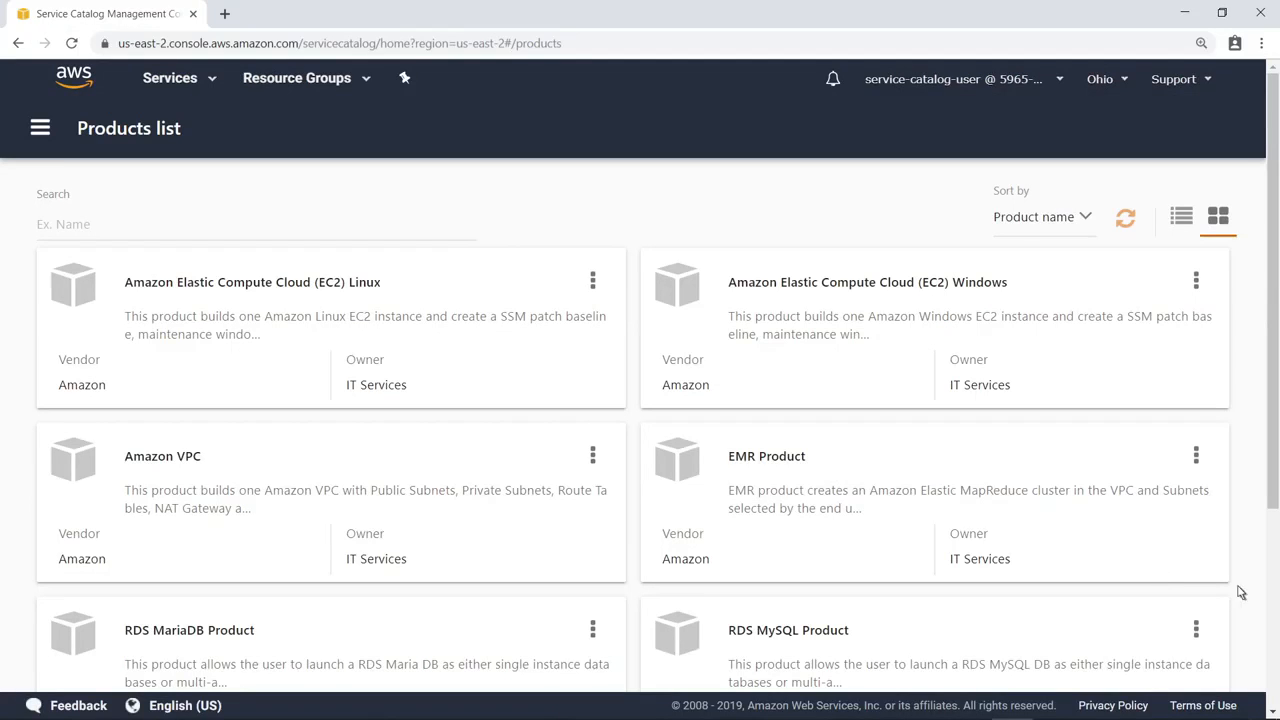
{"action": "scroll", "coordinate": [1270, 597], "scroll_direction": "down", "scroll_amount": 3}
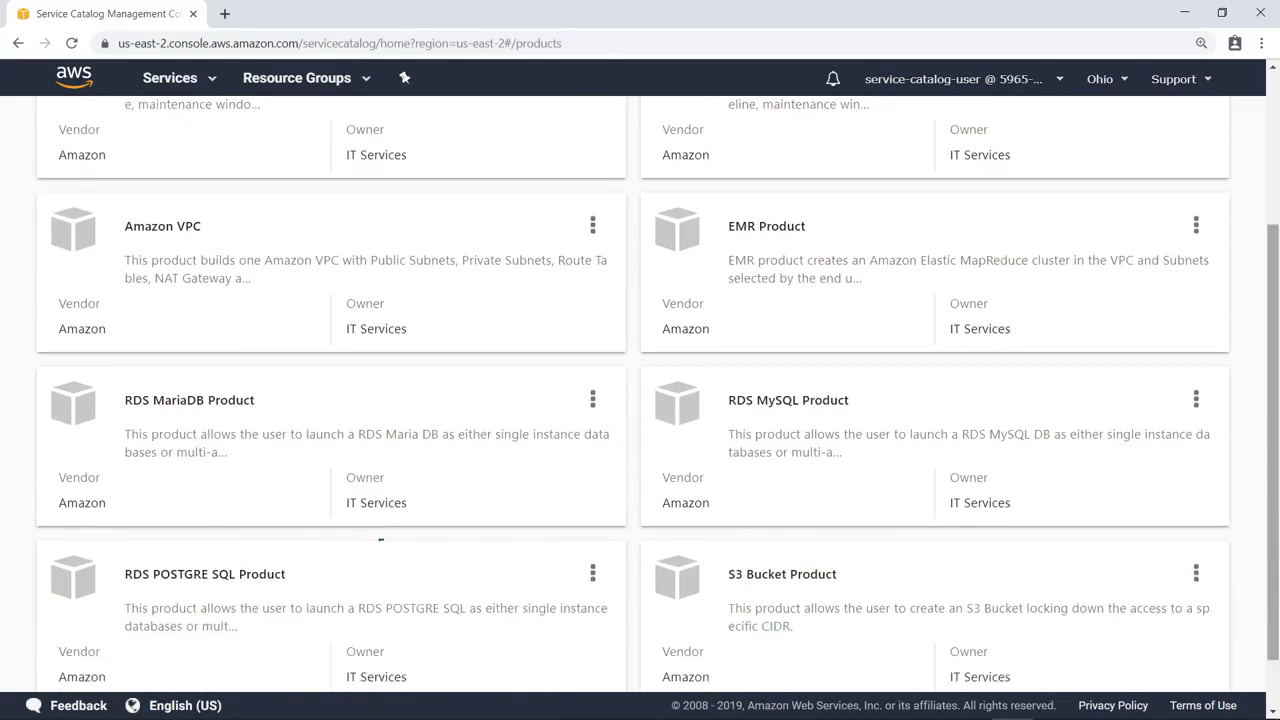
{"action": "scroll", "coordinate": [640, 400], "scroll_direction": "down", "scroll_amount": 1}
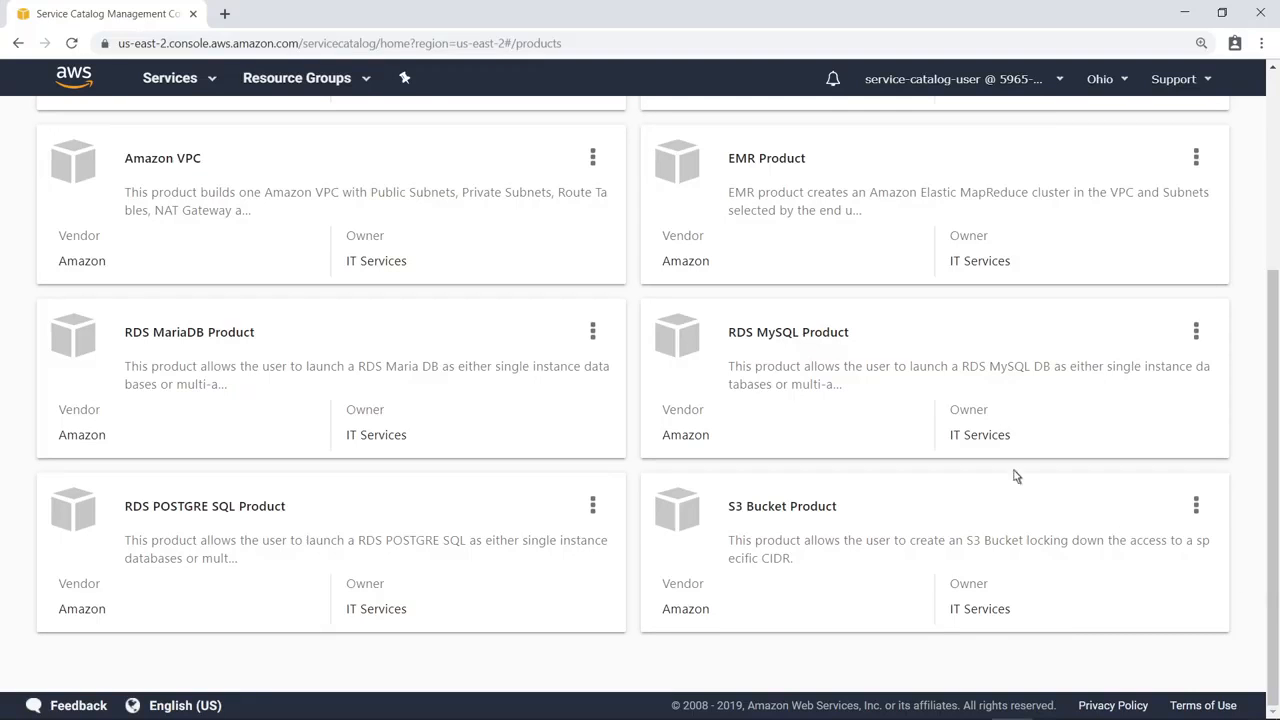
Find the RDS service and try to create a database directly to test the user's permissions.
{"action": "left_click", "coordinate": [213, 88]}
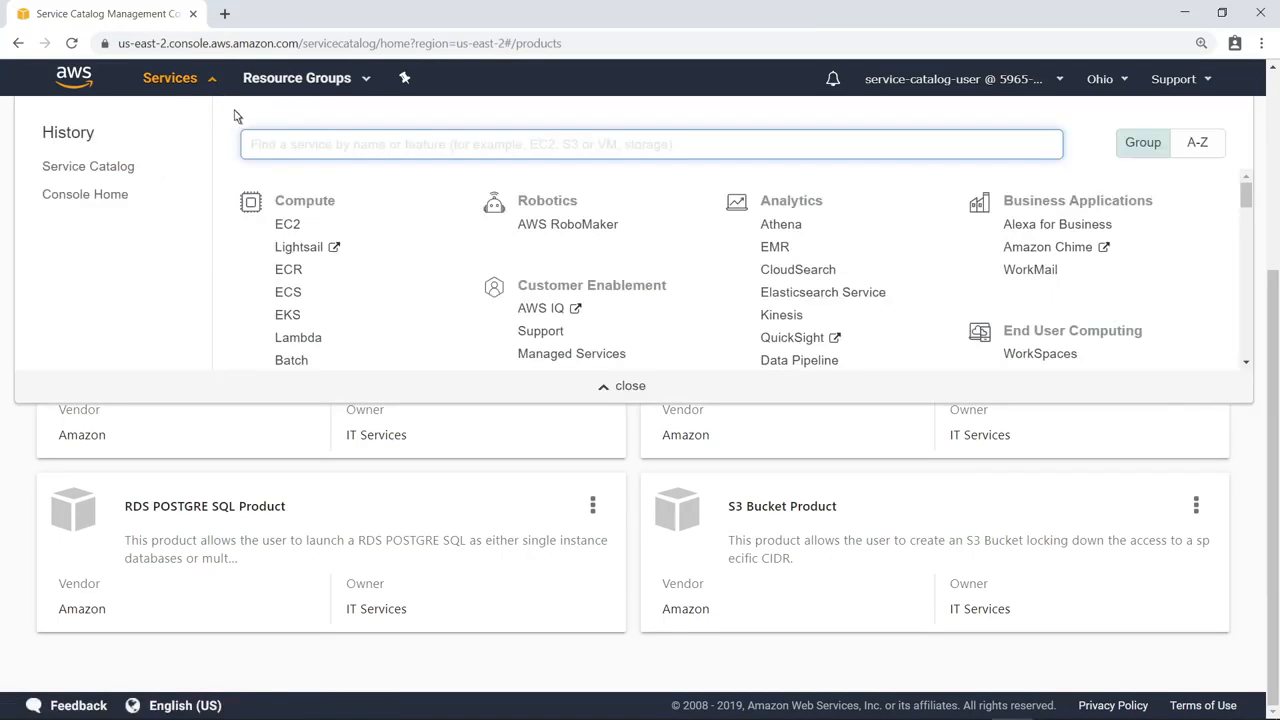
{"action": "type", "text": "RDS"}
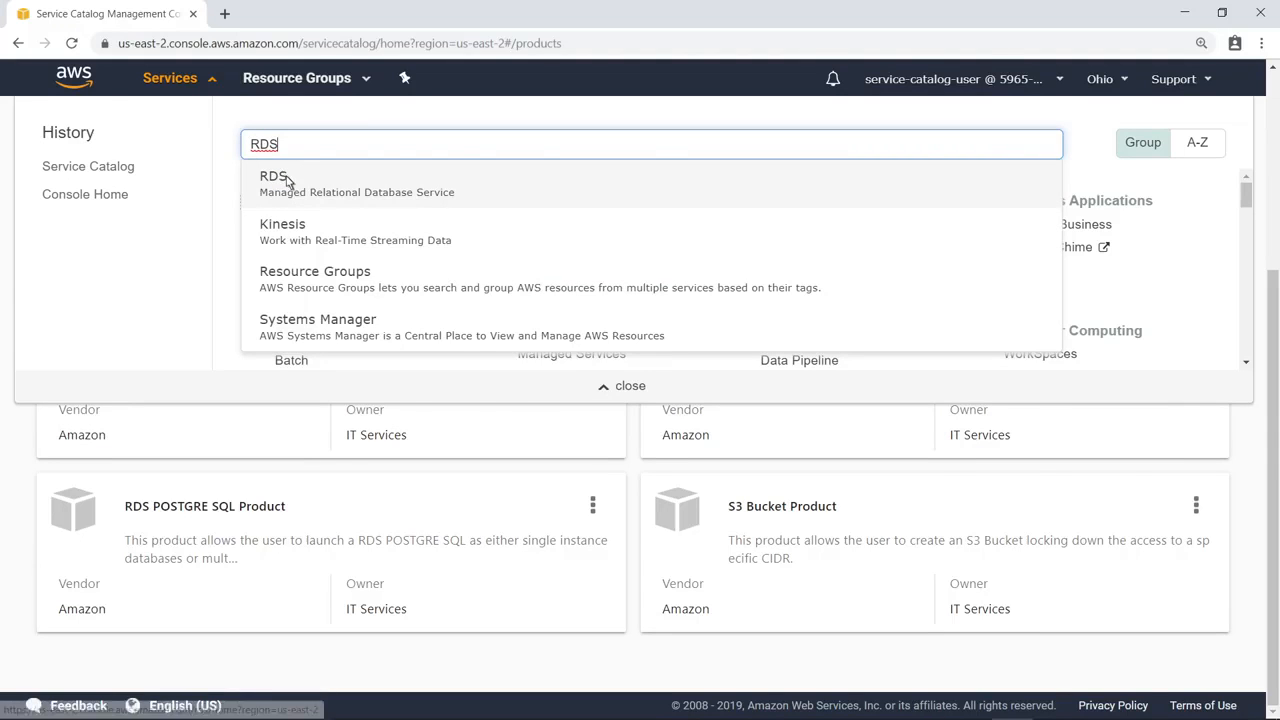
{"action": "left_click", "coordinate": [289, 180]}
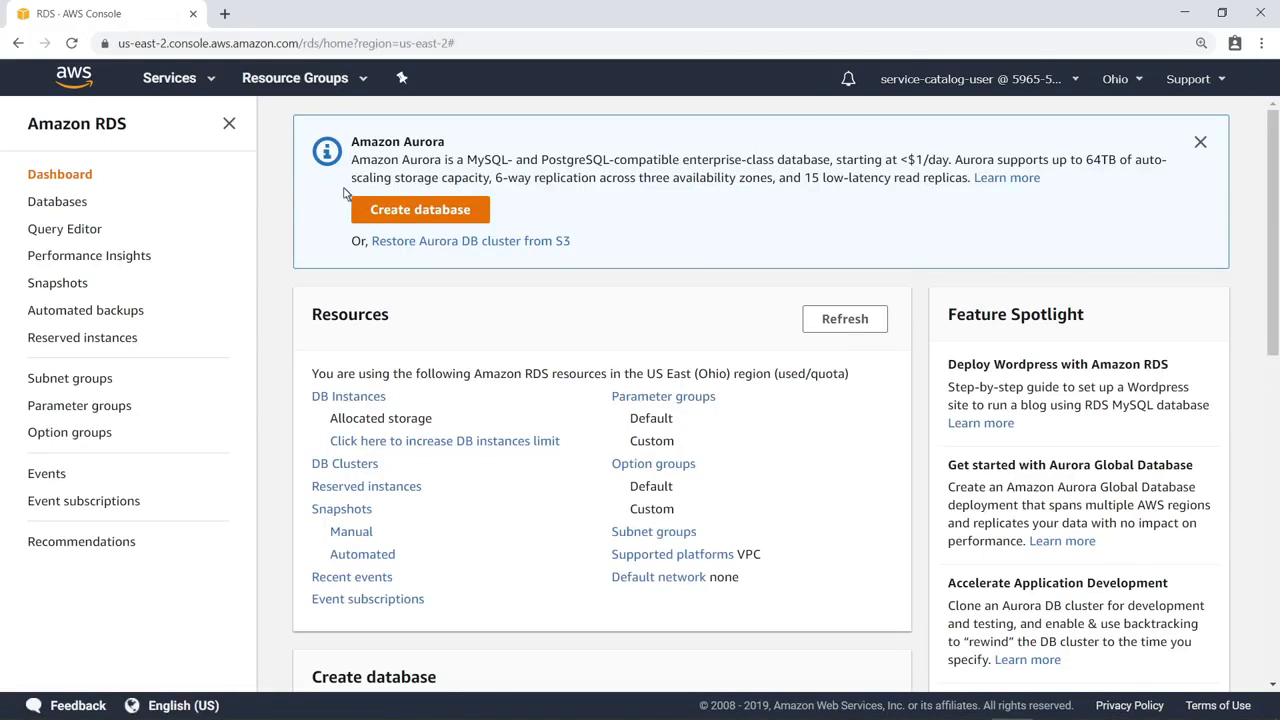
{"action": "left_click", "coordinate": [473, 211]}
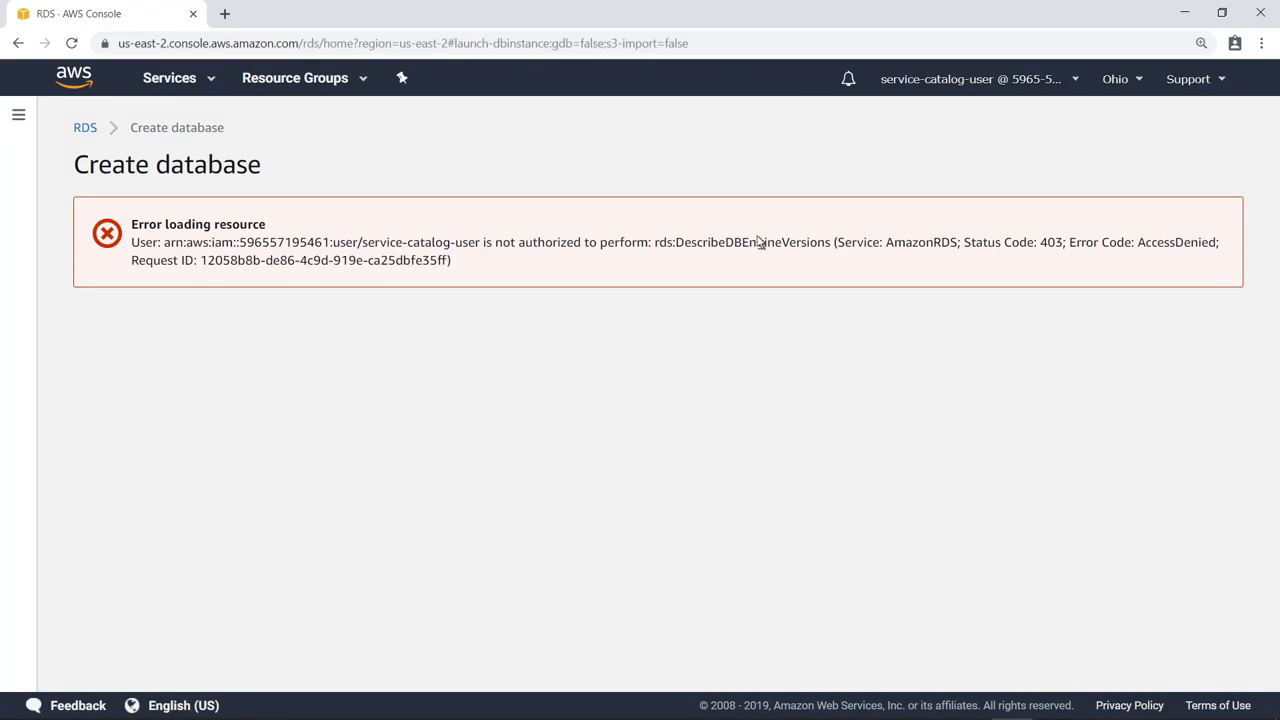
{"action": "left_click_drag", "start_coordinate": [830, 246], "coordinate": [362, 242]}
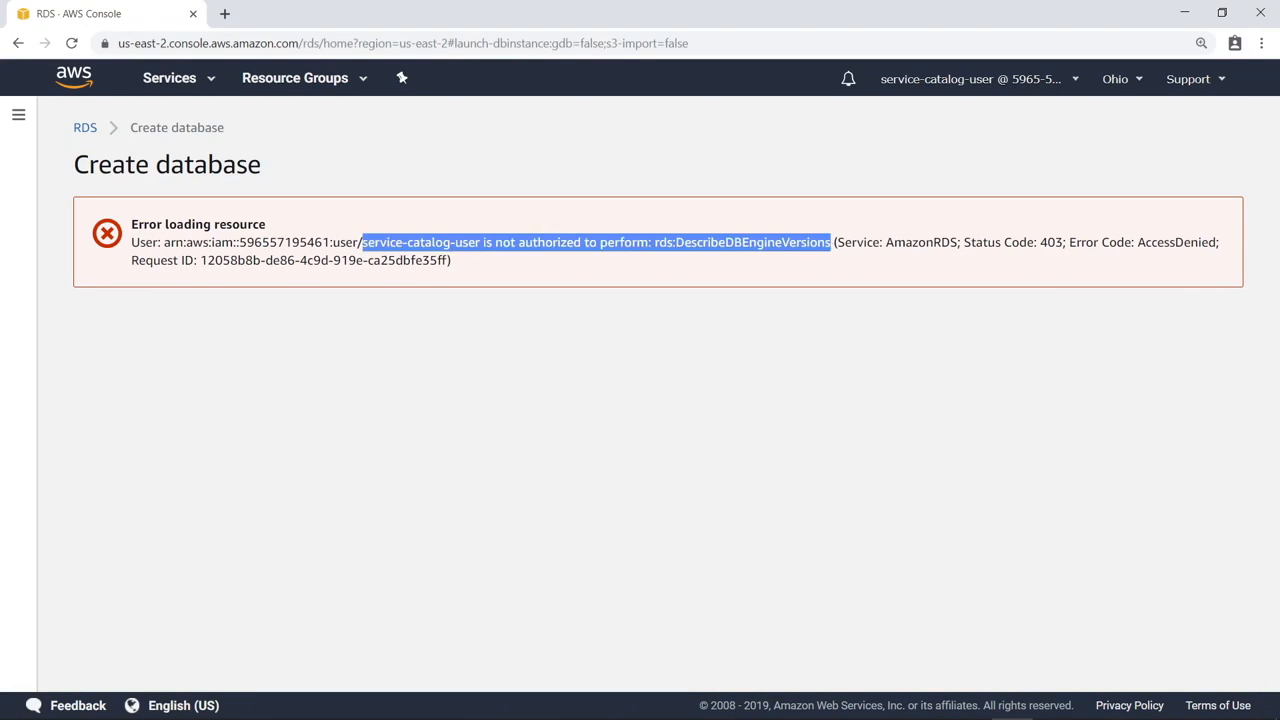